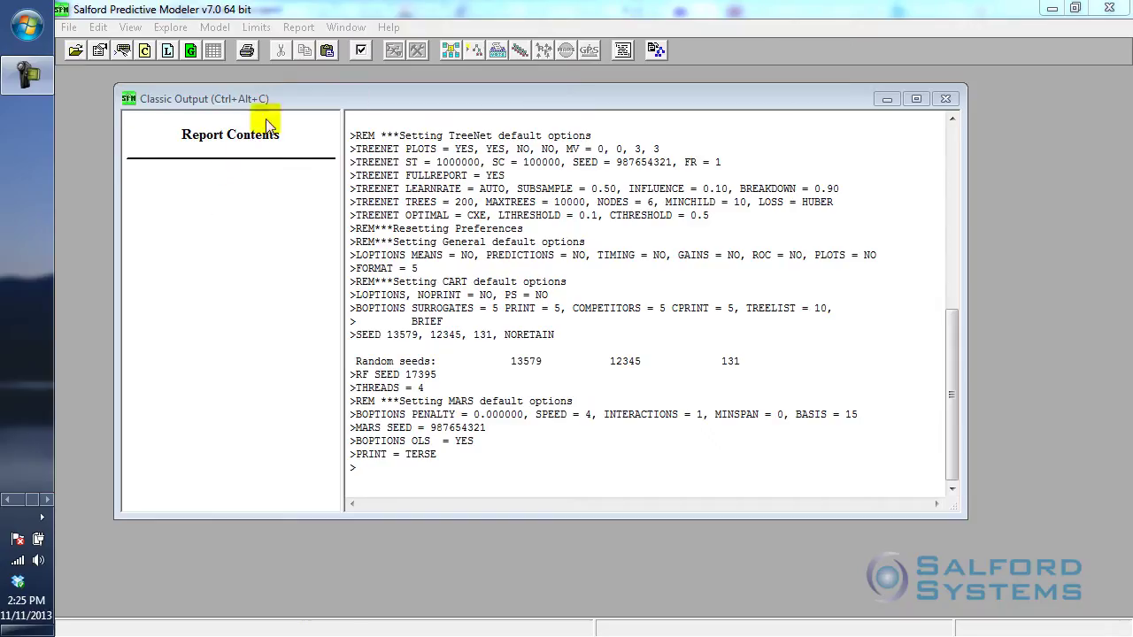
- Arrange the output window and pick Boston.csv in the Open dialog
{"action": "left_click", "coordinate": [276, 12]}
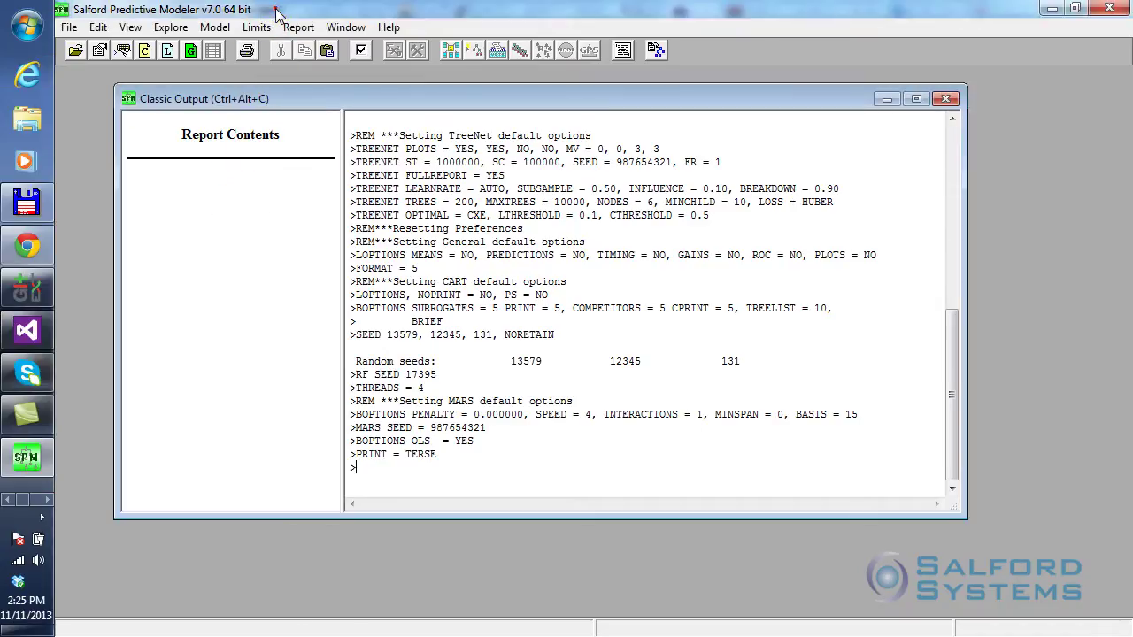
{"action": "left_click_drag", "start_coordinate": [309, 100], "coordinate": [309, 114]}
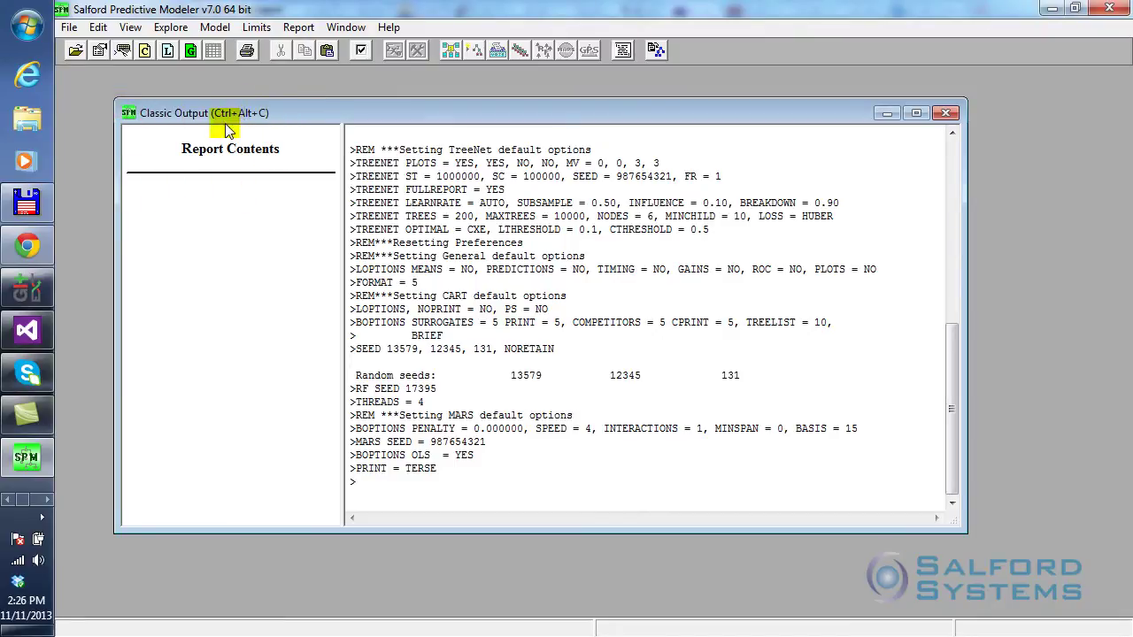
{"action": "left_click", "coordinate": [74, 51]}
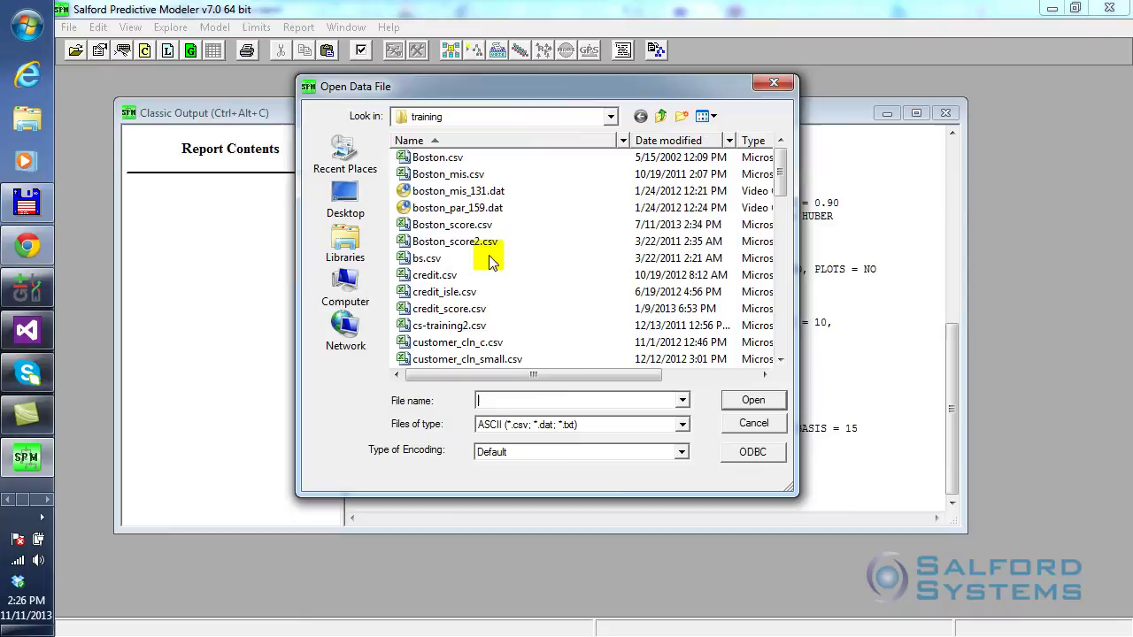
{"action": "left_click", "coordinate": [434, 159]}
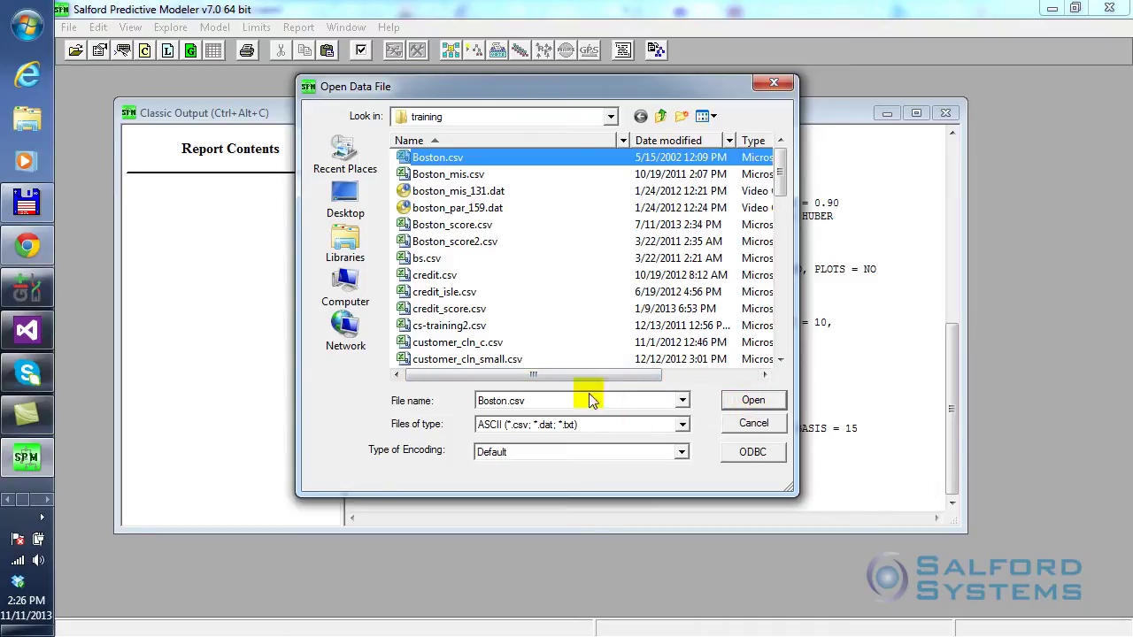
- Keep the ASCII file type, return to D:\training, and open Boston.csv (506 records, 14 variables)
{"action": "left_click", "coordinate": [683, 400]}
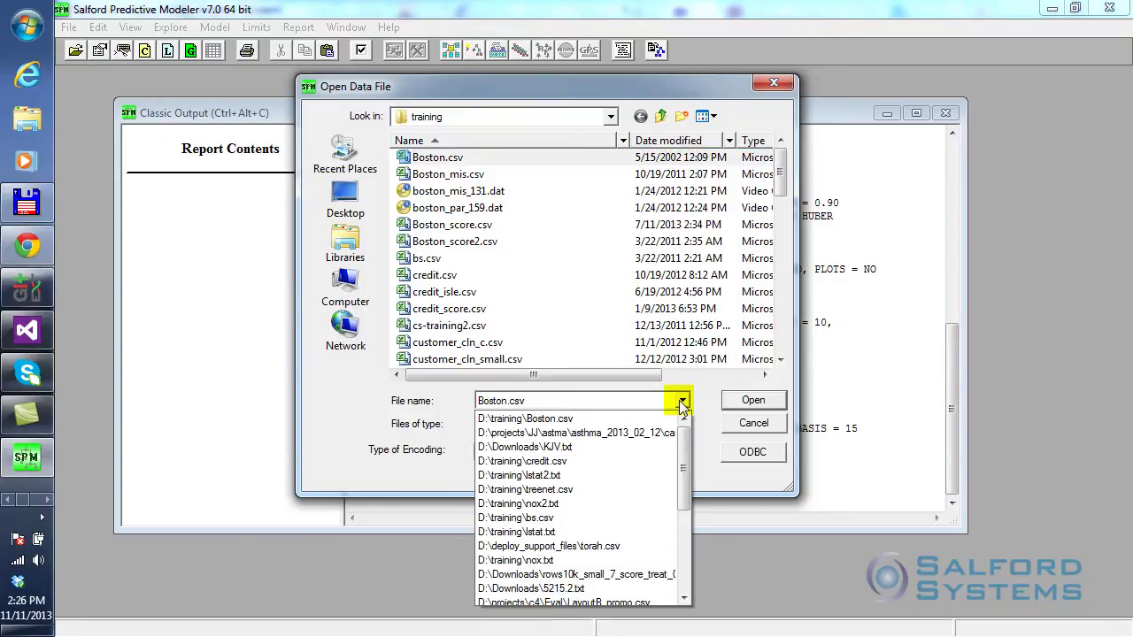
{"action": "left_click", "coordinate": [682, 402]}
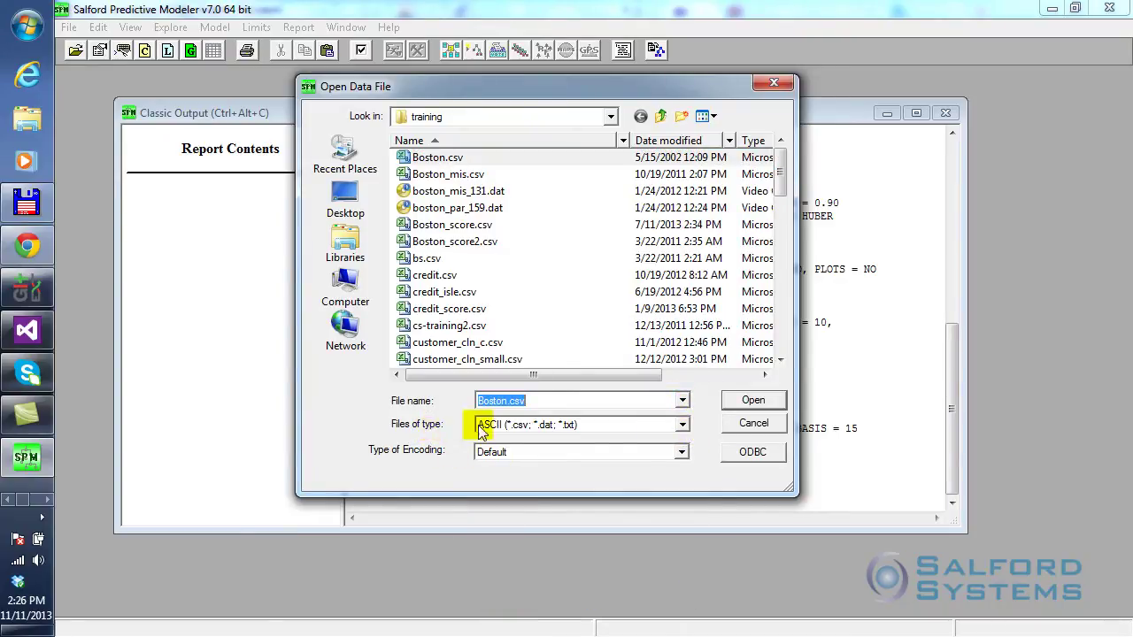
{"action": "left_click", "coordinate": [682, 425]}
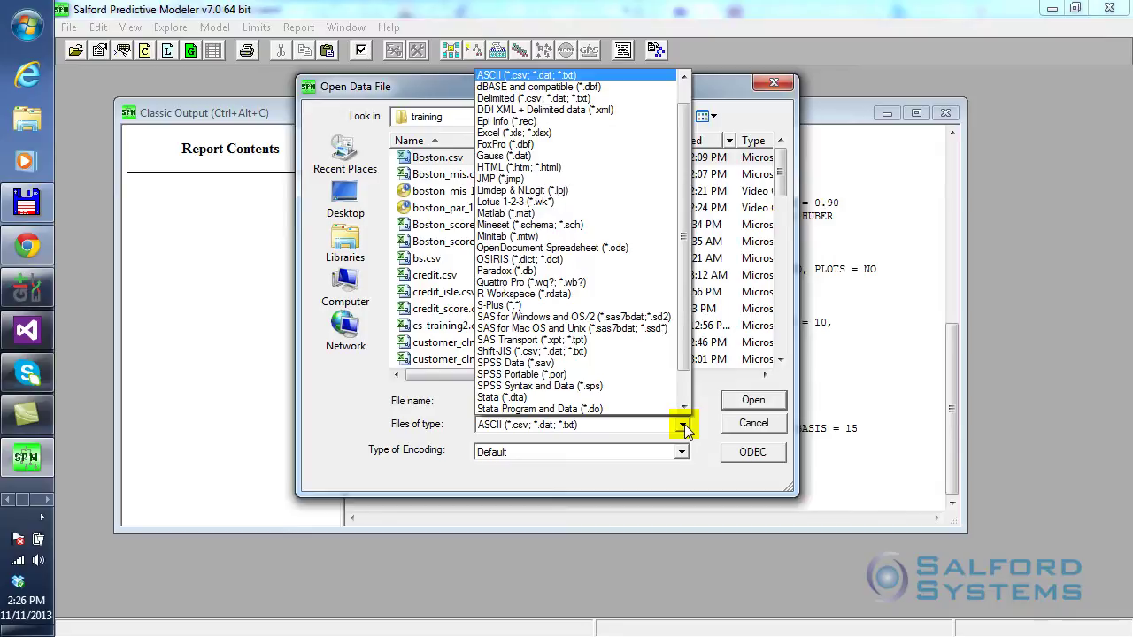
{"action": "left_click", "coordinate": [527, 75]}
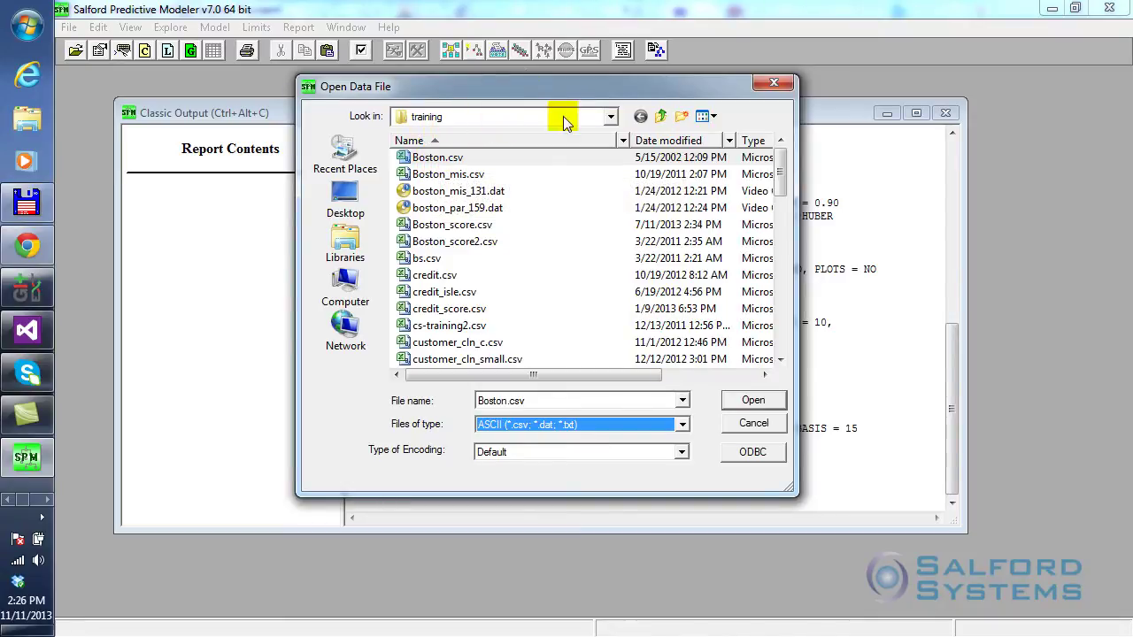
{"action": "left_click", "coordinate": [610, 116]}
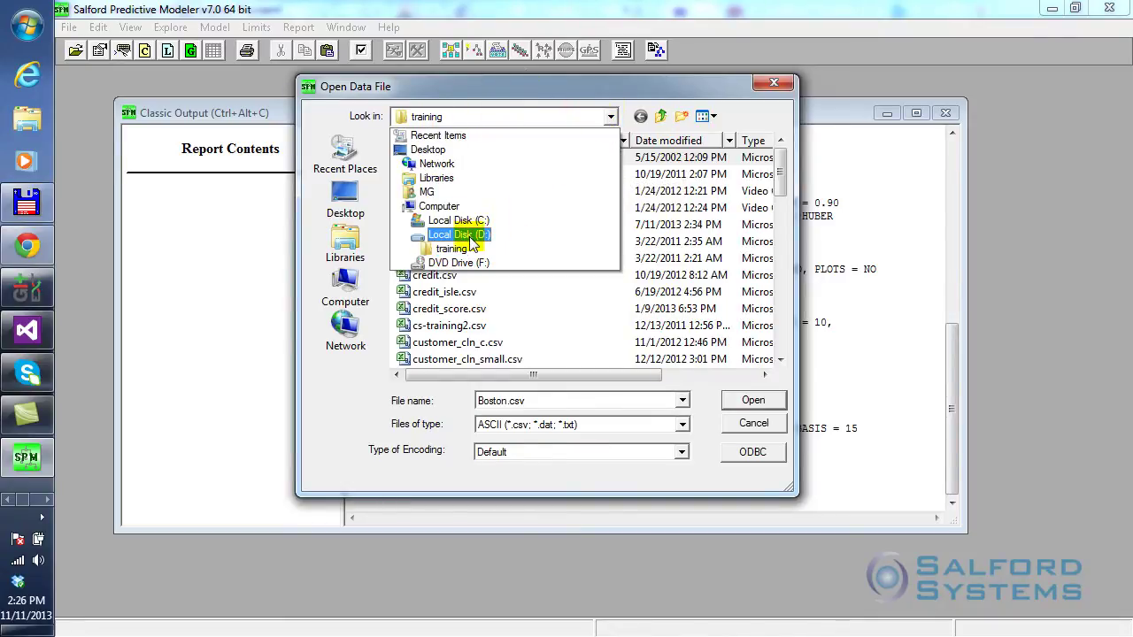
{"action": "left_click", "coordinate": [450, 249]}
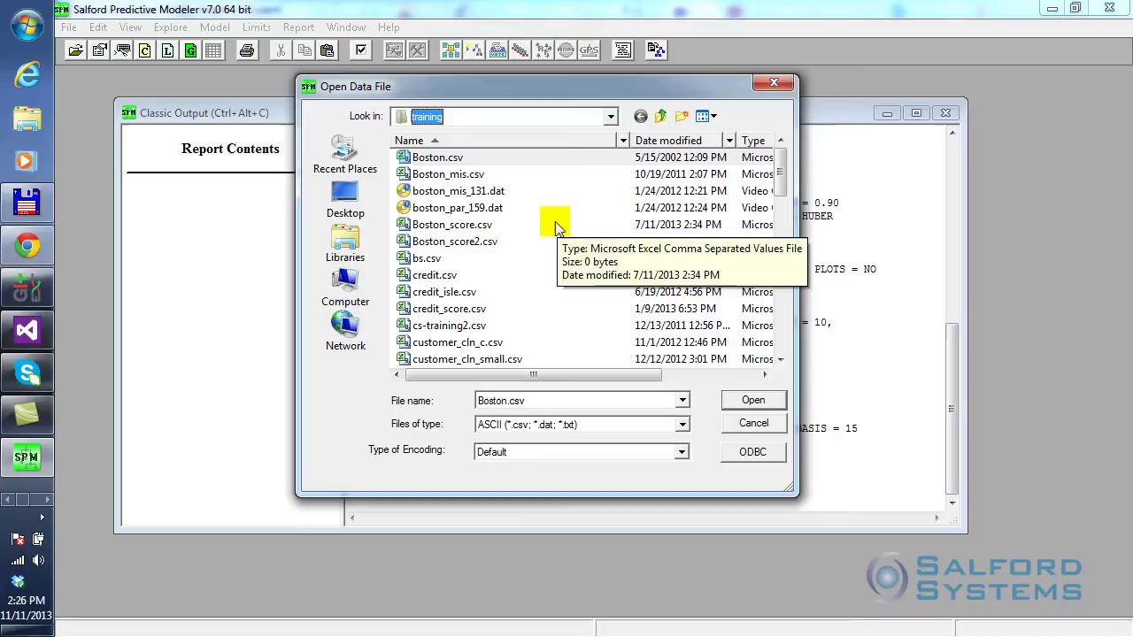
{"action": "left_click", "coordinate": [440, 159]}
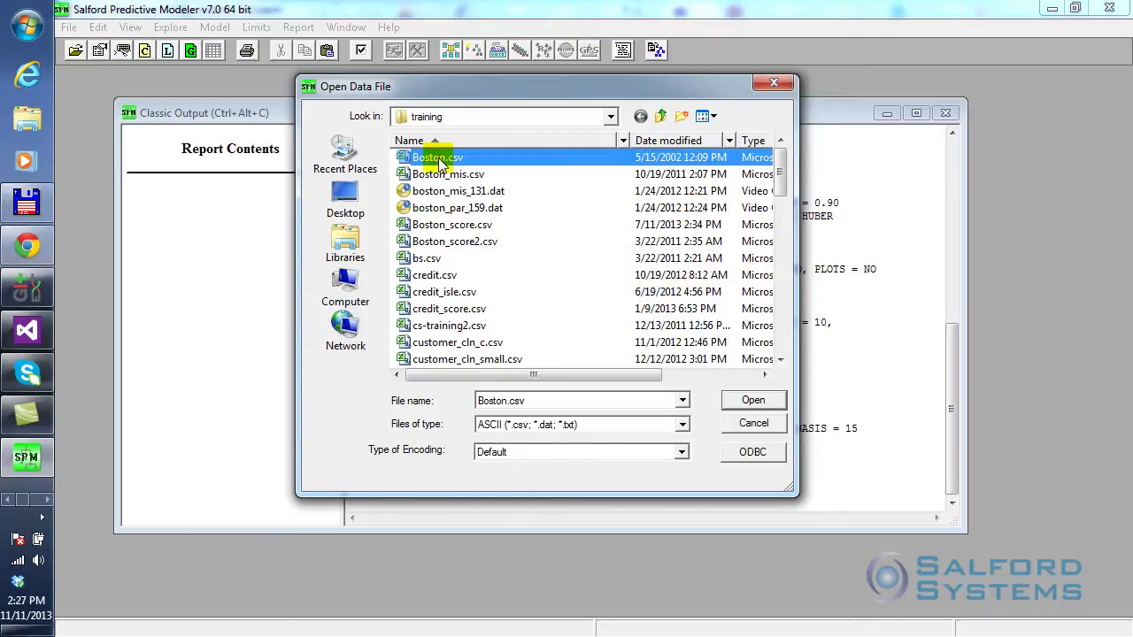
{"action": "left_click", "coordinate": [751, 402]}
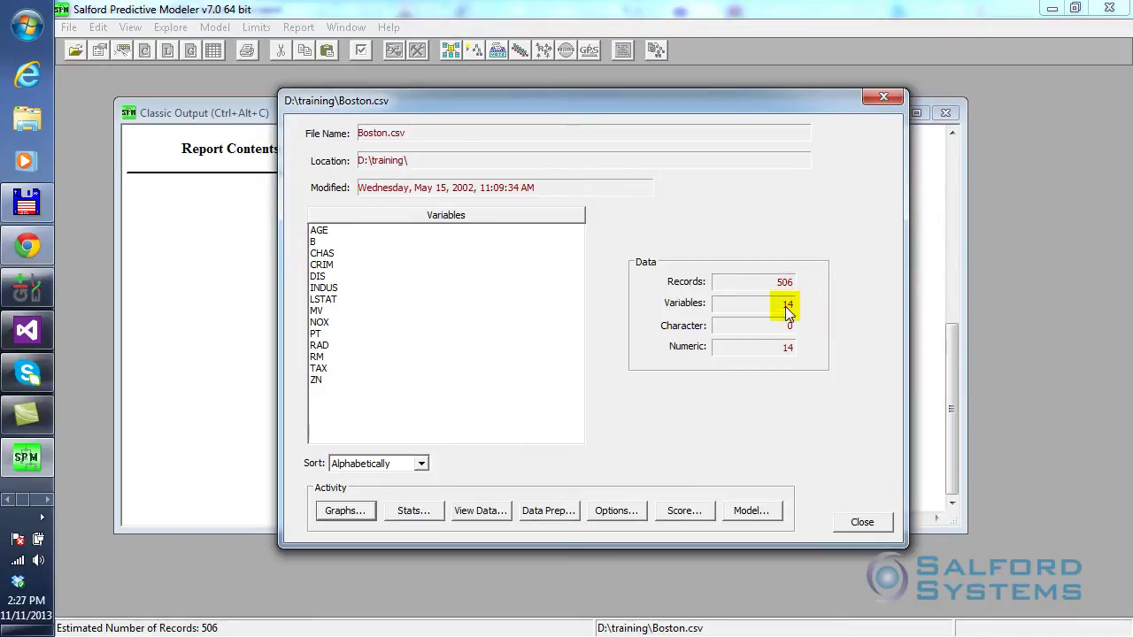
- Start a model setup using MARS as the method and regression as the analysis type
{"action": "left_click", "coordinate": [747, 512]}
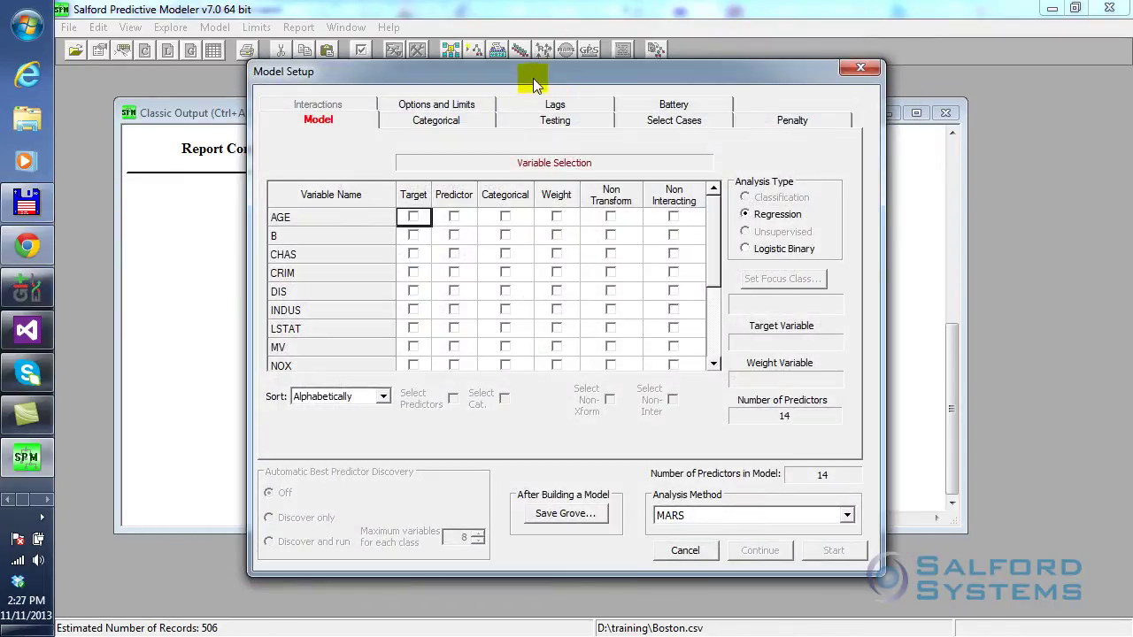
{"action": "left_click_drag", "start_coordinate": [535, 75], "coordinate": [519, 78]}
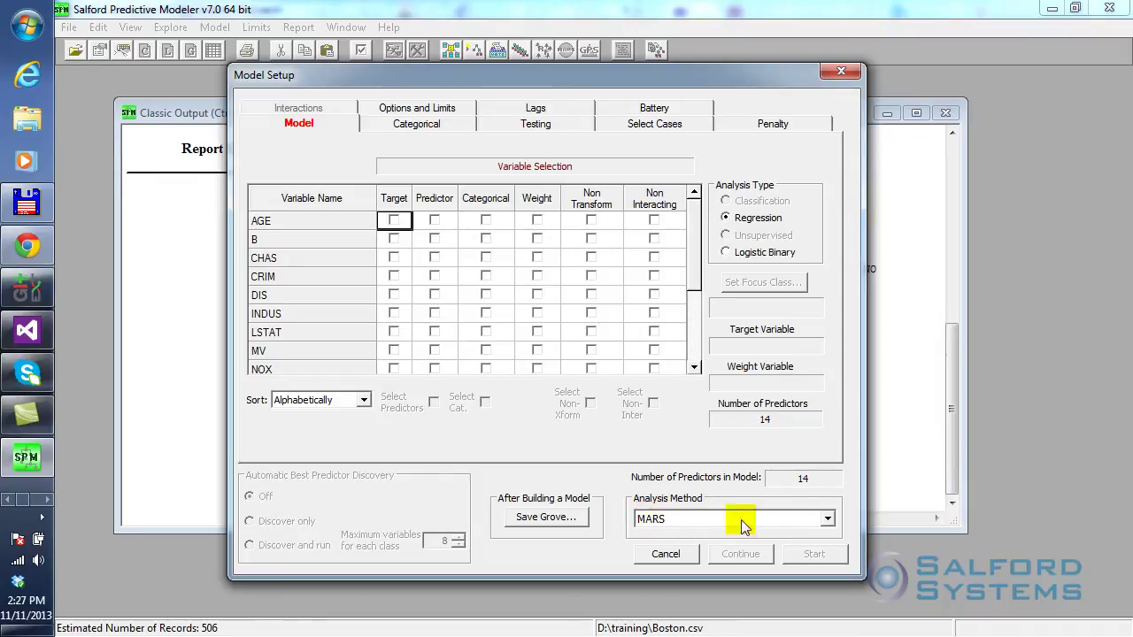
{"action": "left_click", "coordinate": [826, 520]}
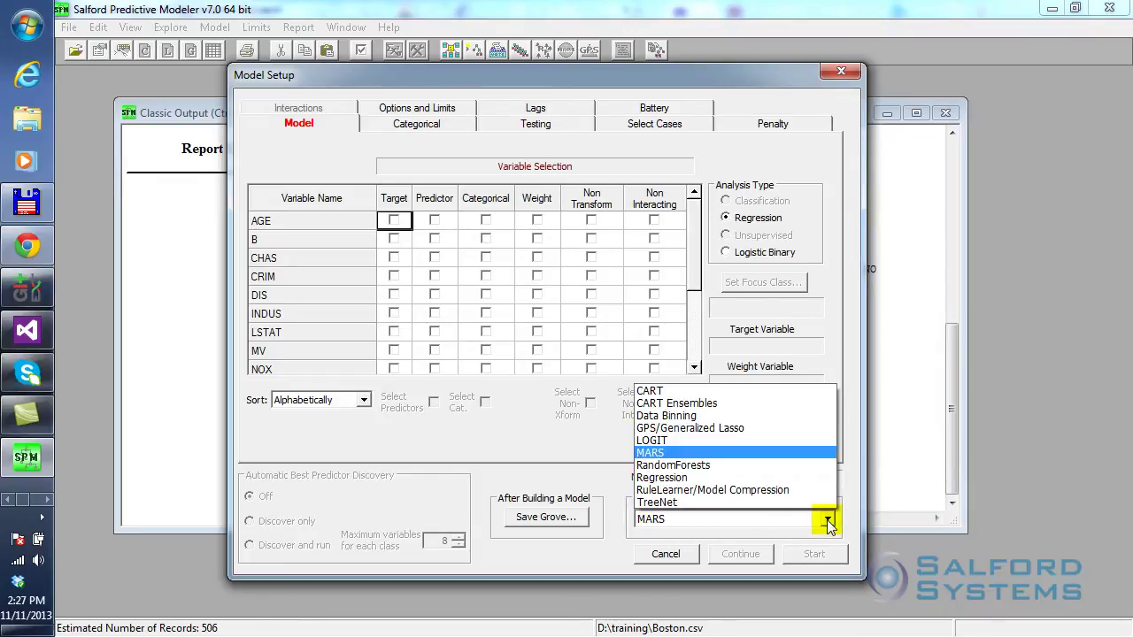
{"action": "left_click", "coordinate": [670, 452]}
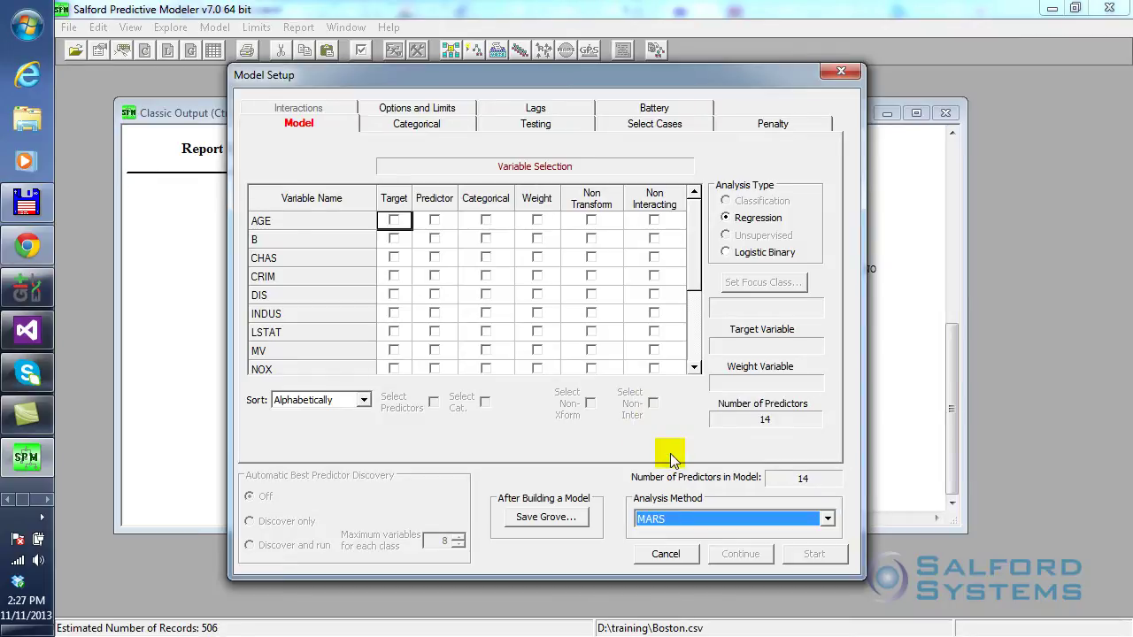
{"action": "left_click", "coordinate": [726, 218]}
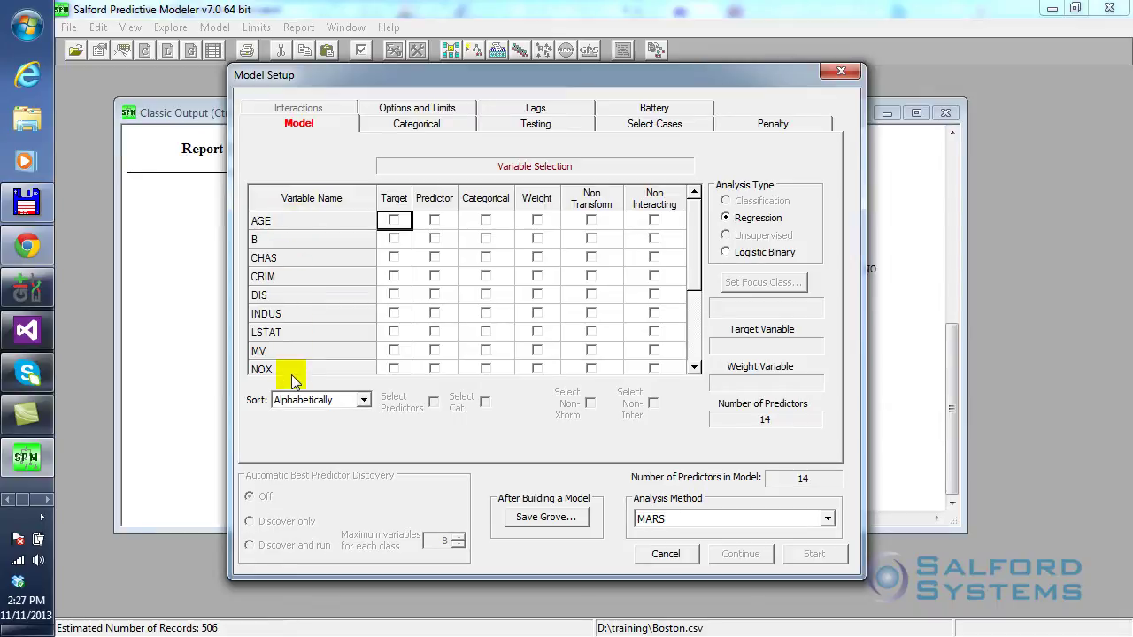
- List variables in file order, make MV the target and the other 13 variables predictors
{"action": "left_click", "coordinate": [363, 401]}
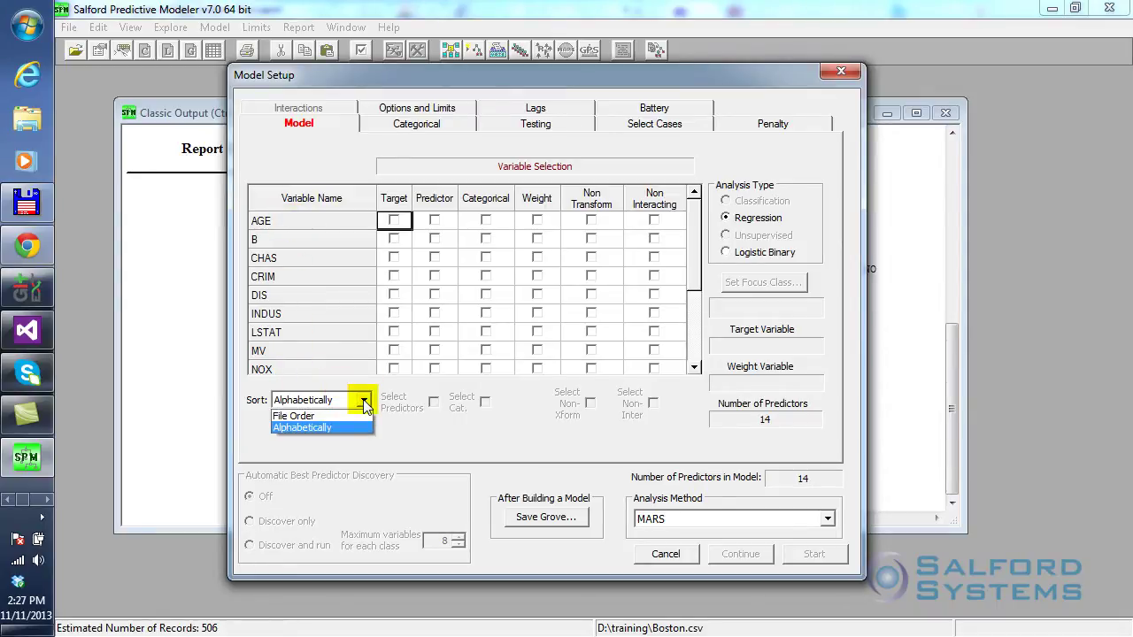
{"action": "left_click", "coordinate": [294, 416]}
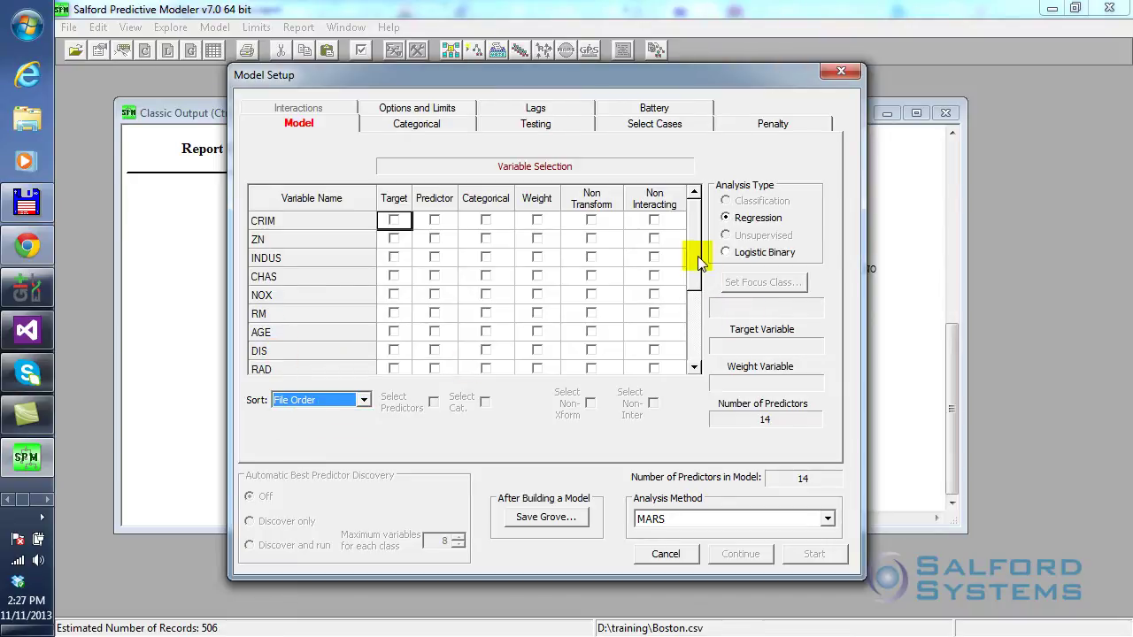
{"action": "left_click_drag", "start_coordinate": [691, 256], "coordinate": [693, 298]}
{"action": "left_click", "coordinate": [693, 368]}
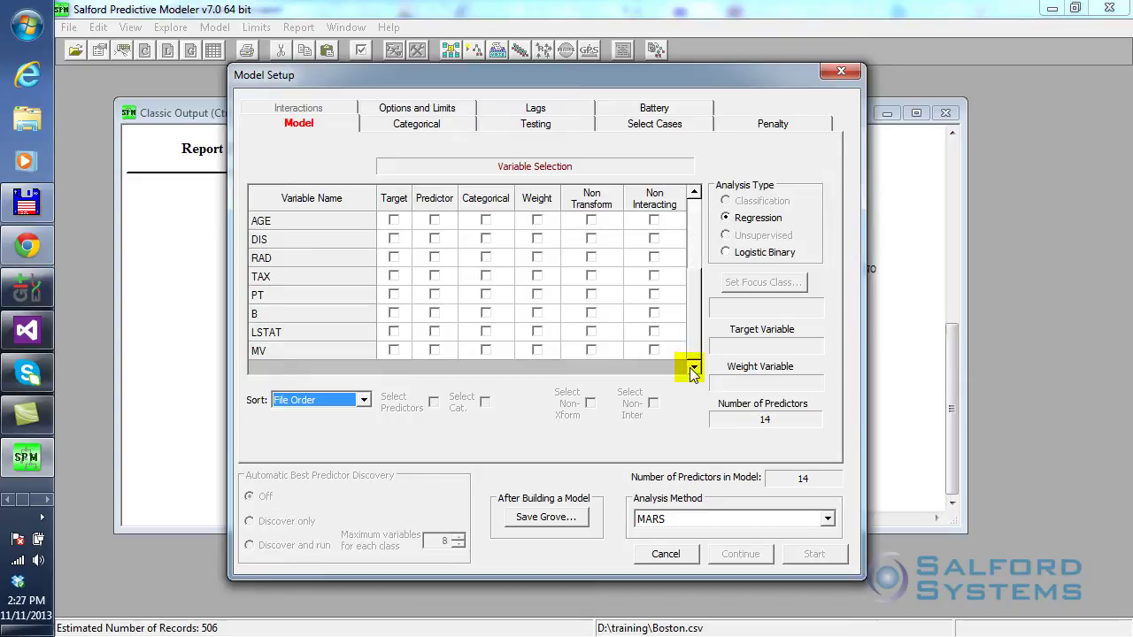
{"action": "left_click", "coordinate": [394, 350]}
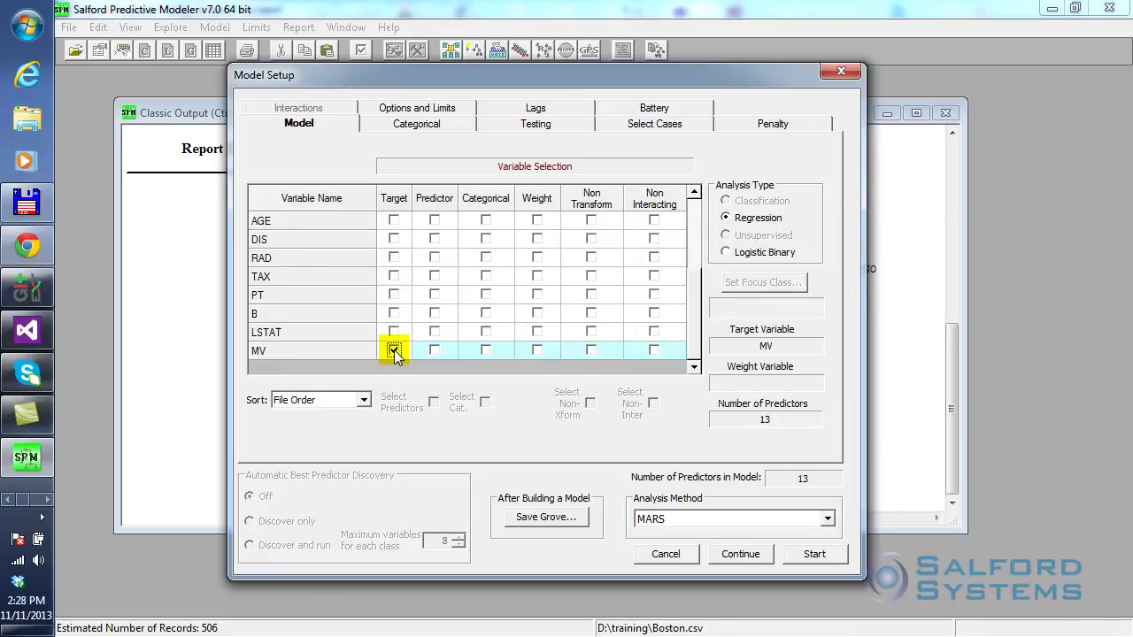
{"action": "left_click_drag", "start_coordinate": [316, 332], "coordinate": [301, 184]}
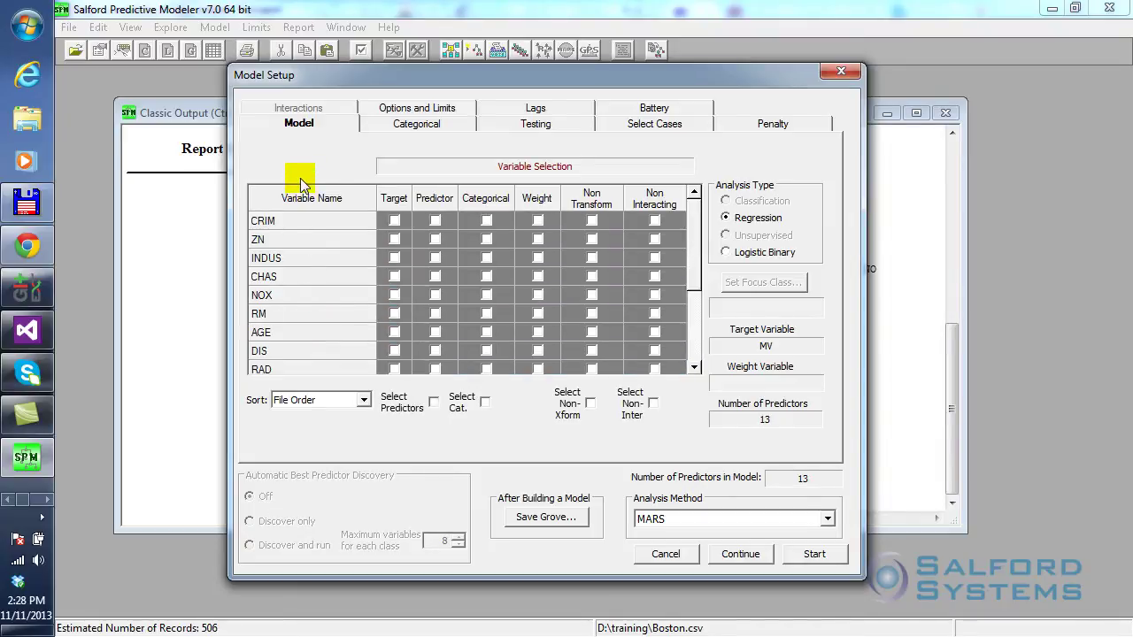
{"action": "left_click", "coordinate": [434, 403]}
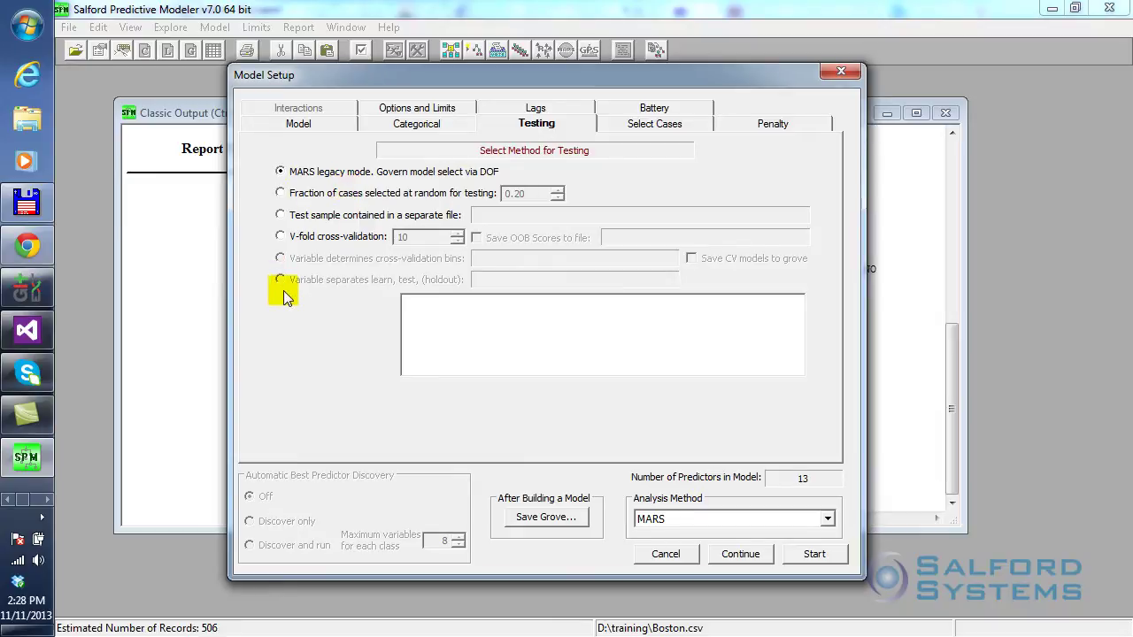
- Hold out a random 0.20 fraction of cases for testing
{"action": "left_click", "coordinate": [280, 194]}
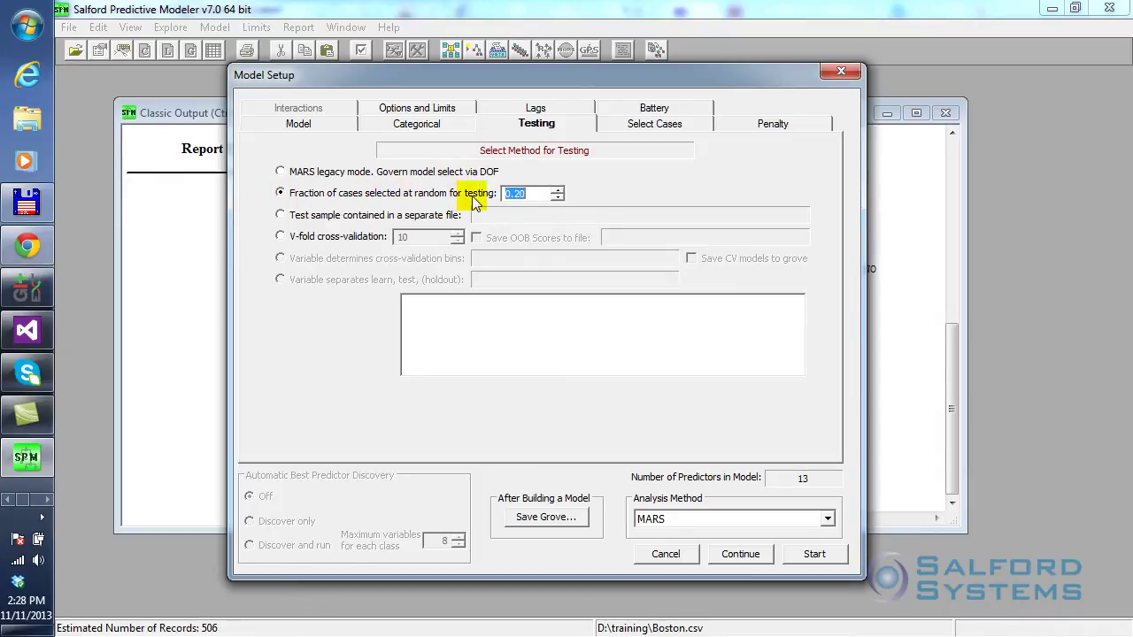
{"action": "left_click", "coordinate": [534, 196]}
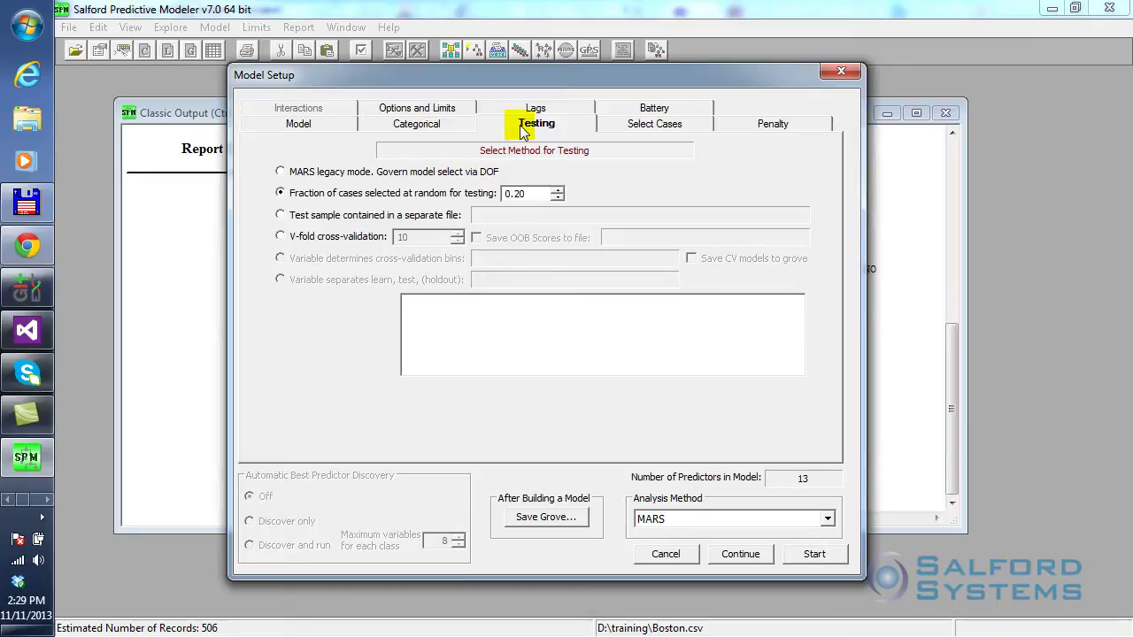
- In MARS Options and Limits, set Max Basis Functions to 30 and Maximum Interactions to 1
{"action": "left_click", "coordinate": [407, 110]}
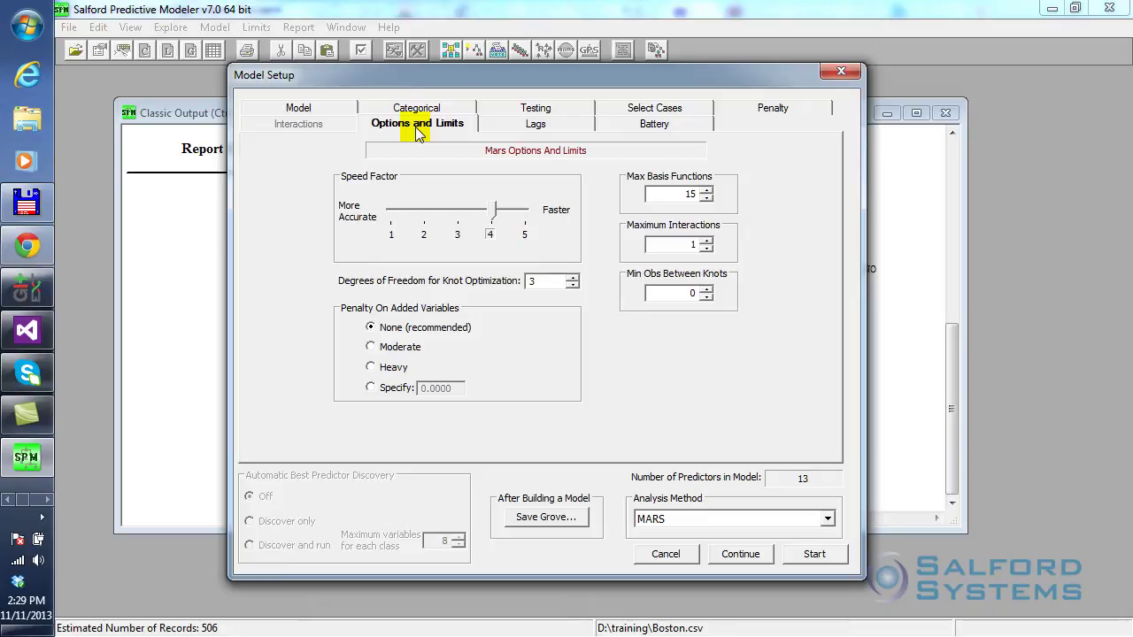
{"action": "double_click", "coordinate": [675, 193]}
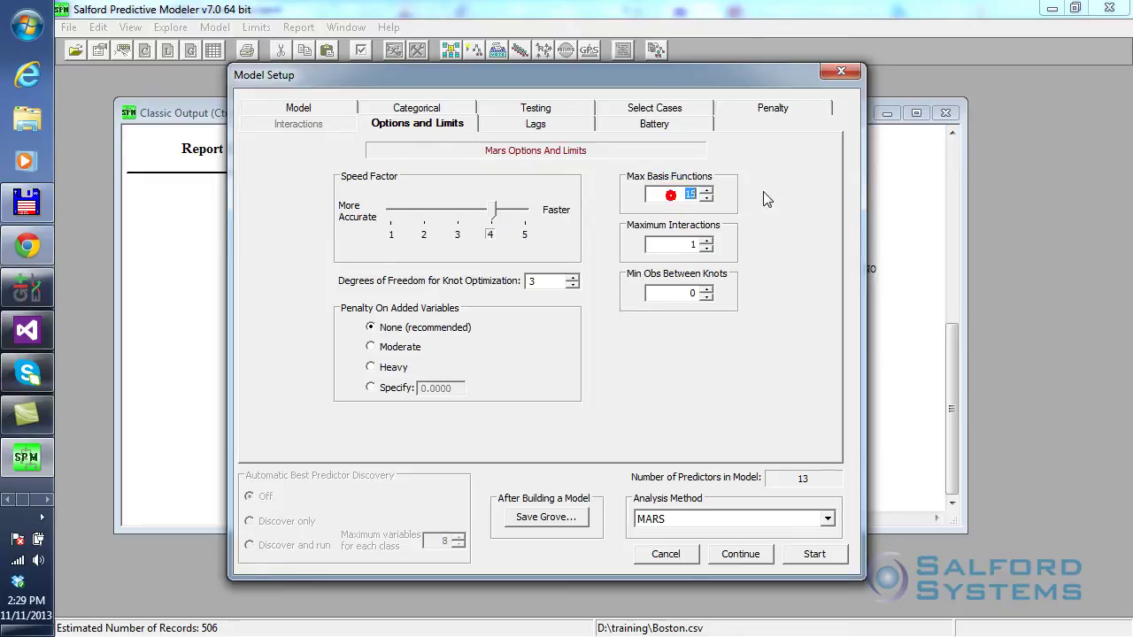
{"action": "type", "text": "30"}
{"action": "left_click", "coordinate": [695, 194]}
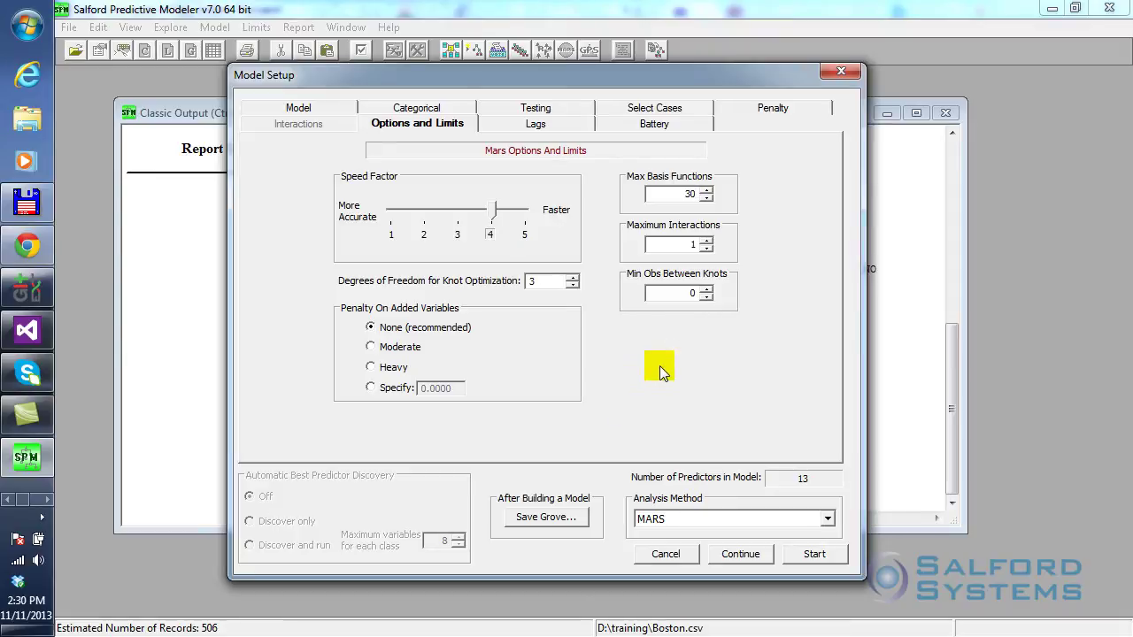
{"action": "left_click", "coordinate": [690, 245]}
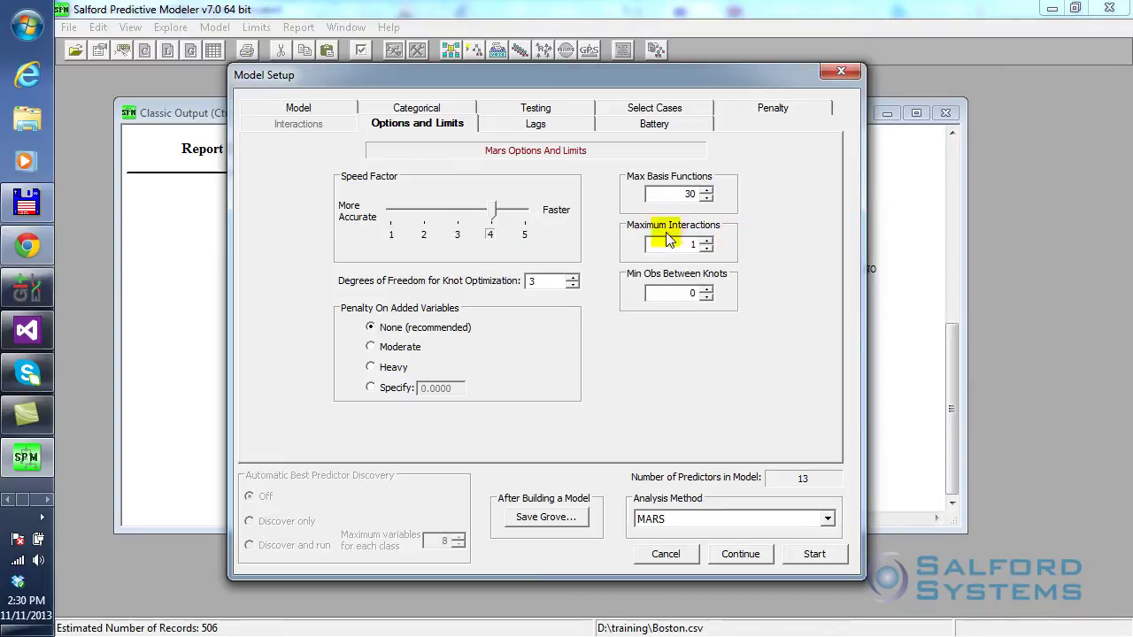
{"action": "double_click", "coordinate": [692, 244]}
{"action": "key", "text": "BackSpace"}
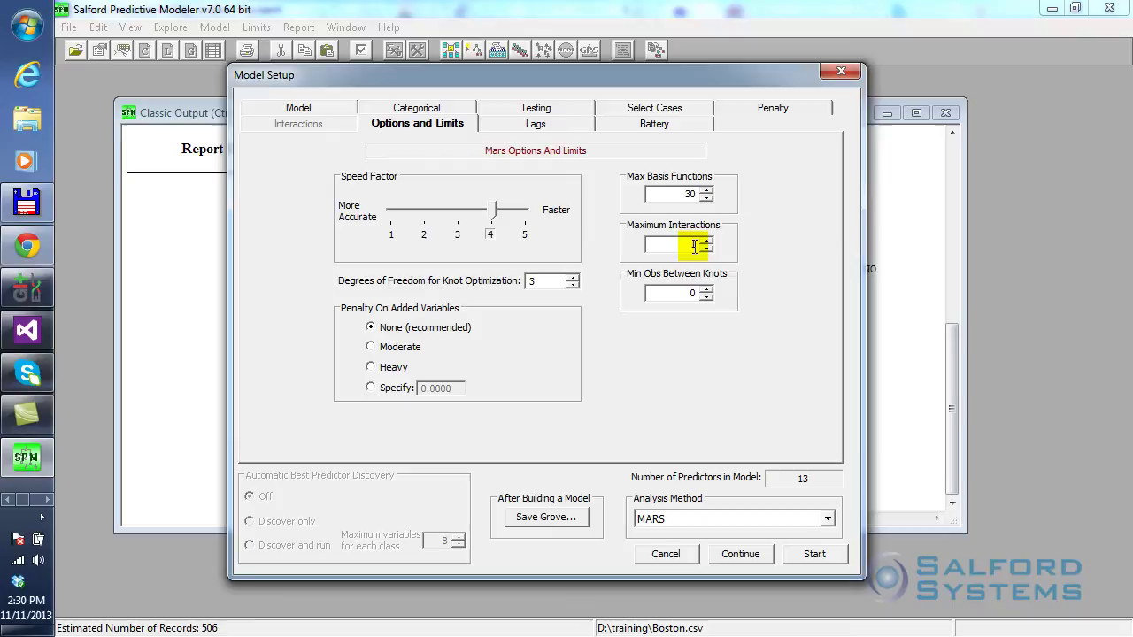
{"action": "type", "text": "1"}
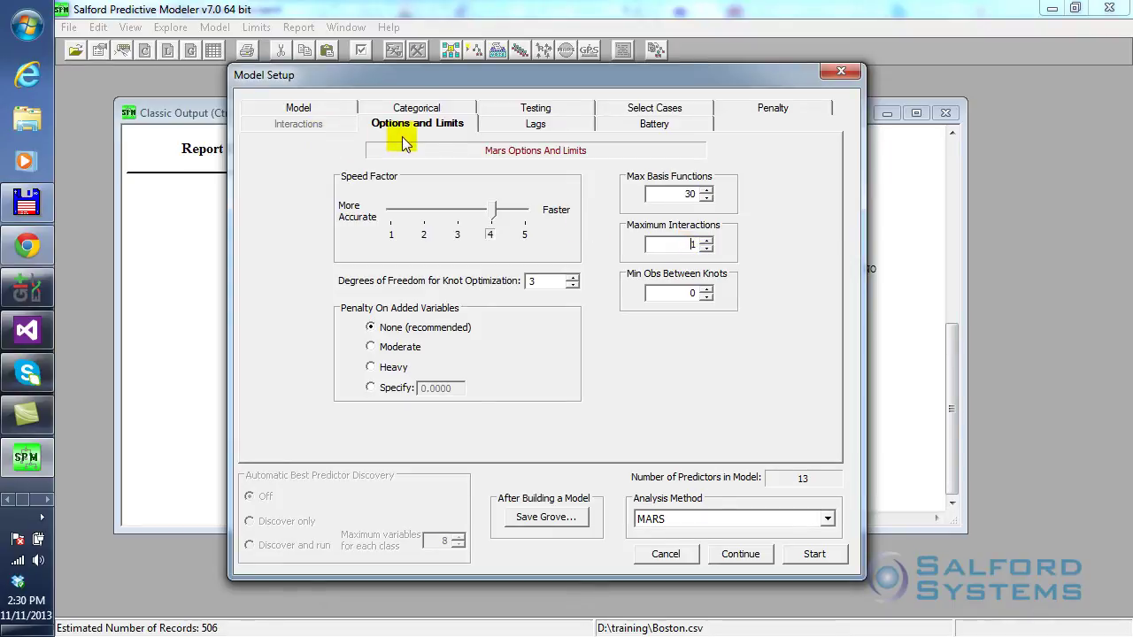
- Recheck the Model, Testing and Options tabs, then build the MARS model (414 learn, 92 test cases)
{"action": "left_click", "coordinate": [294, 109]}
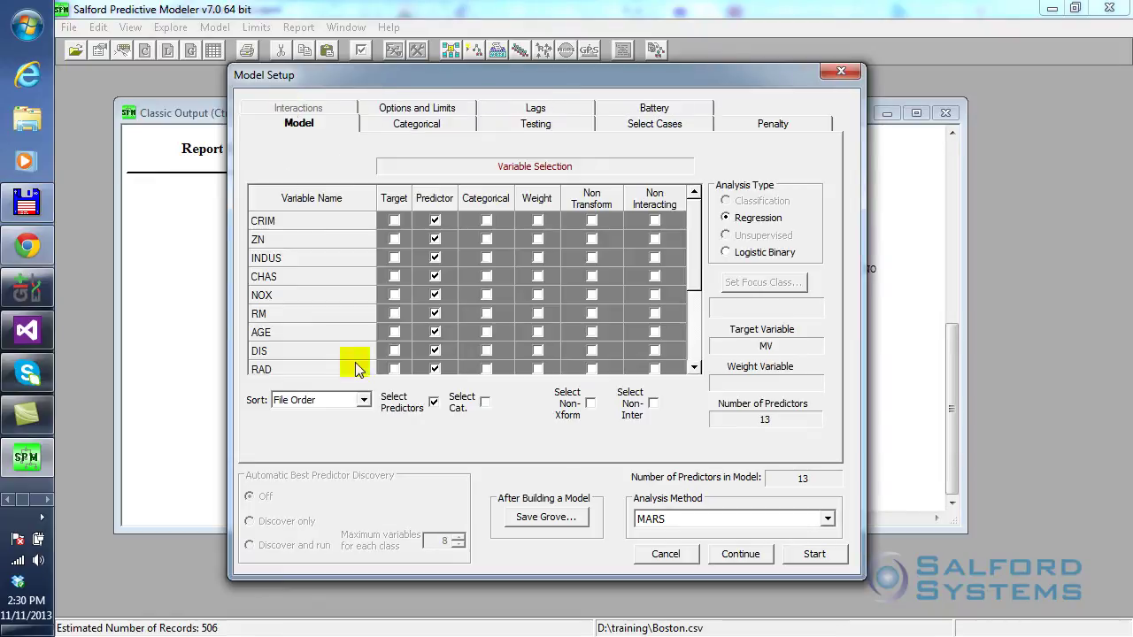
{"action": "left_click_drag", "start_coordinate": [689, 241], "coordinate": [664, 366]}
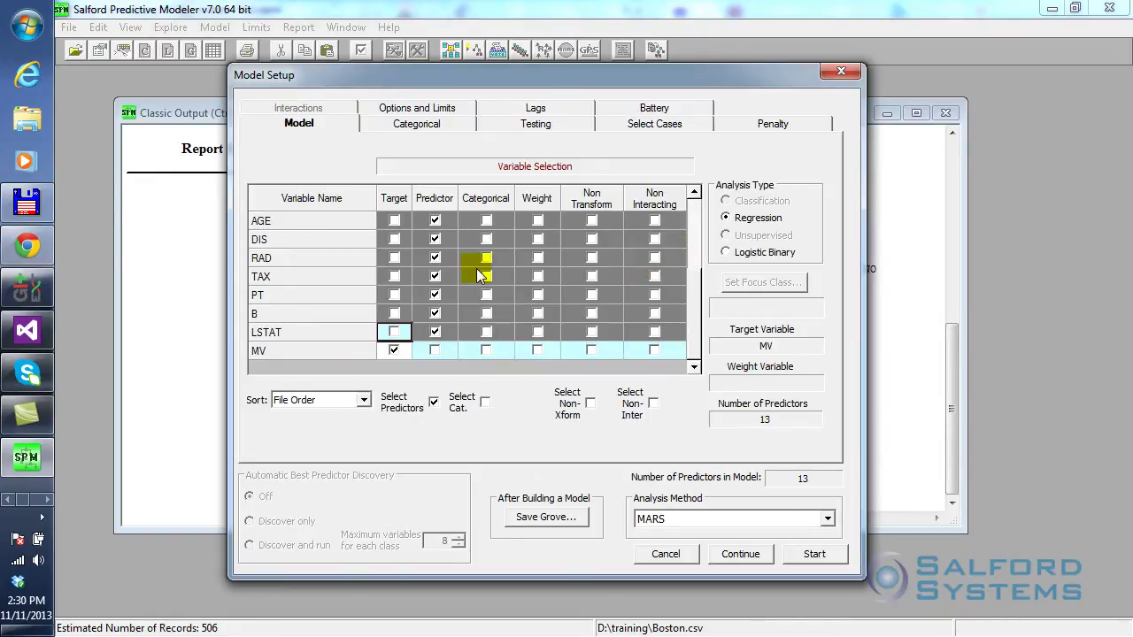
{"action": "left_click", "coordinate": [535, 124]}
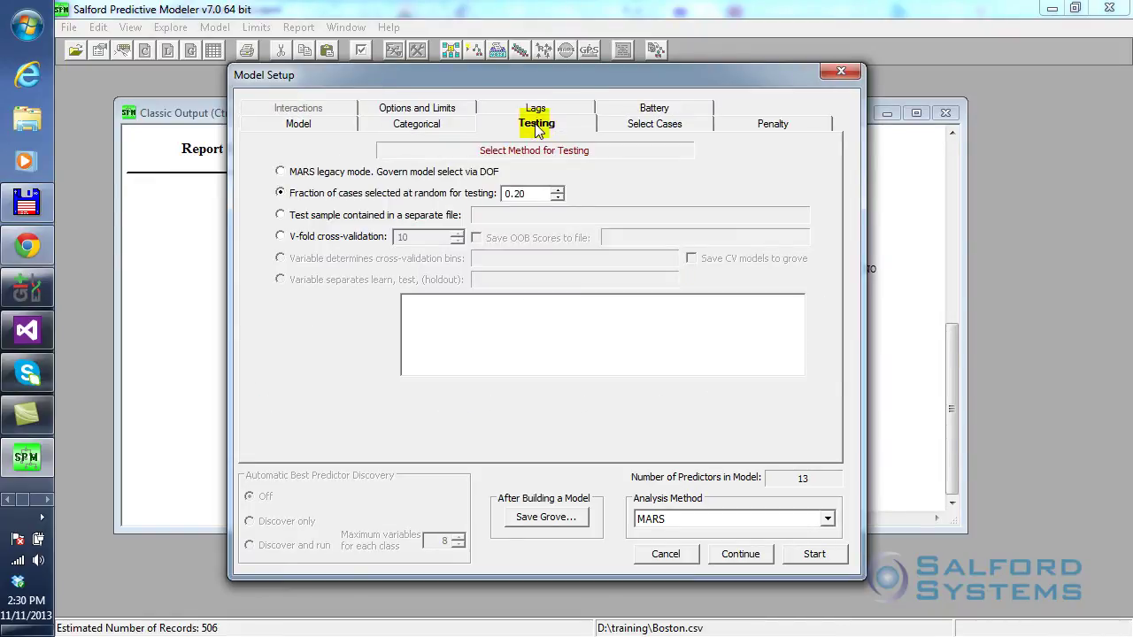
{"action": "left_click", "coordinate": [440, 114]}
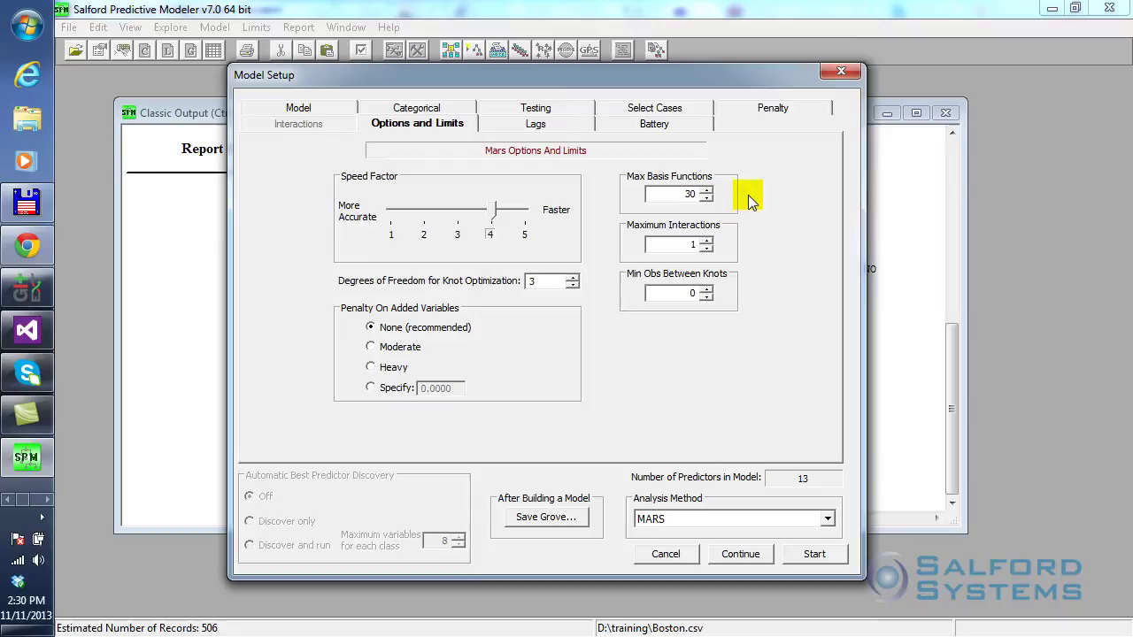
{"action": "left_click", "coordinate": [812, 557]}
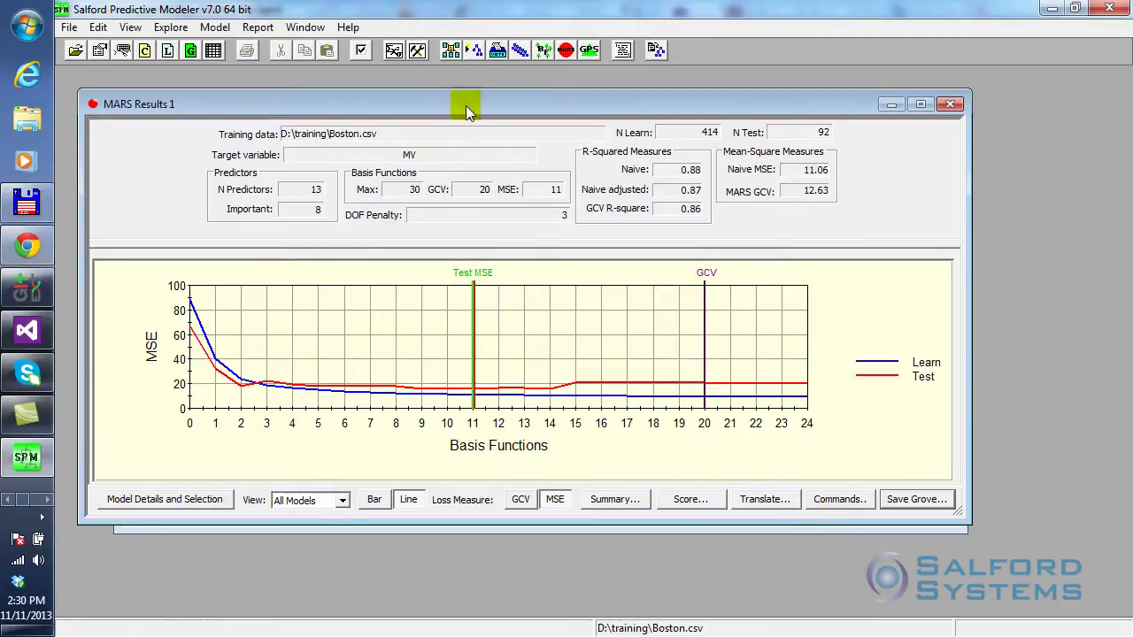
{"action": "left_click_drag", "start_coordinate": [465, 105], "coordinate": [507, 103]}
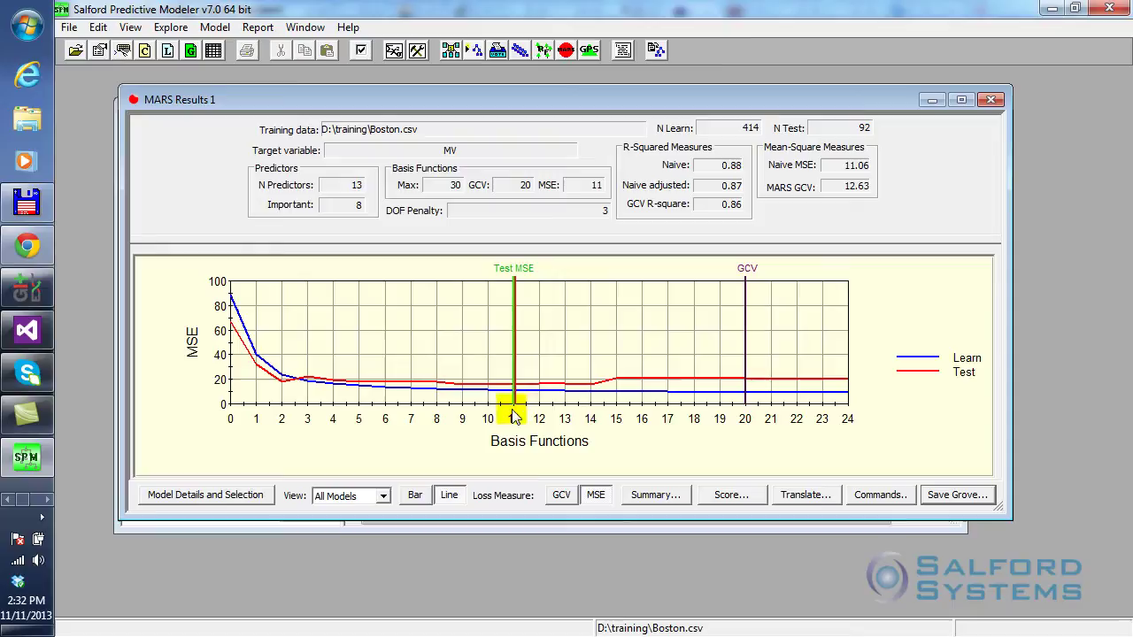
- Open the 11-basis-function summary and compare learn R^2 0.87502 with test R^2 0.76882
{"action": "left_click", "coordinate": [653, 497]}
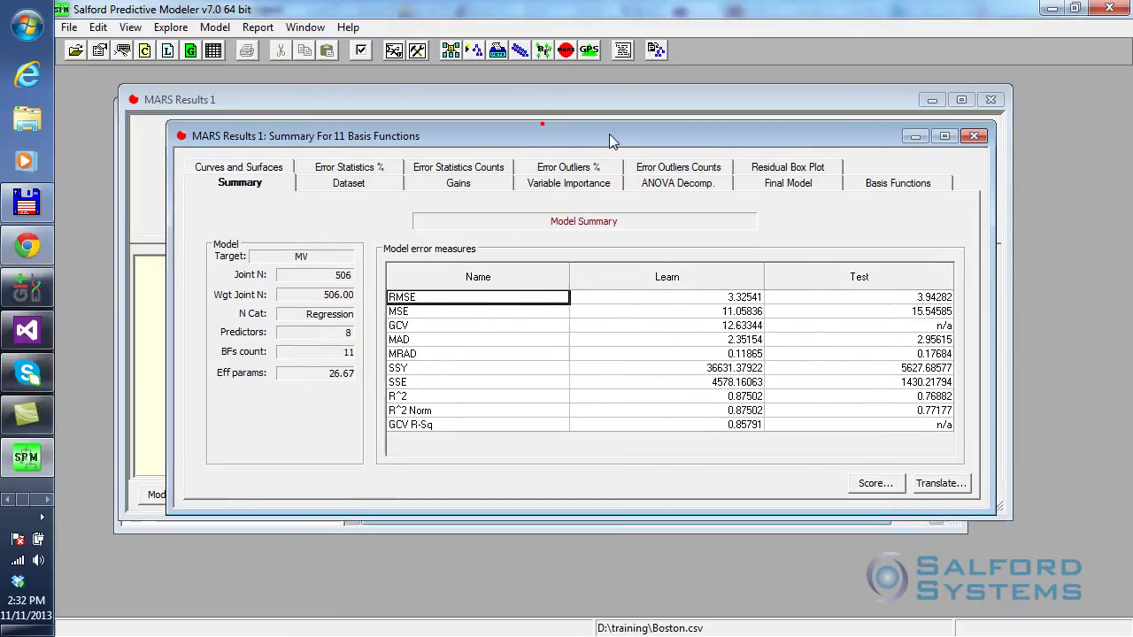
{"action": "left_click_drag", "start_coordinate": [542, 130], "coordinate": [583, 187]}
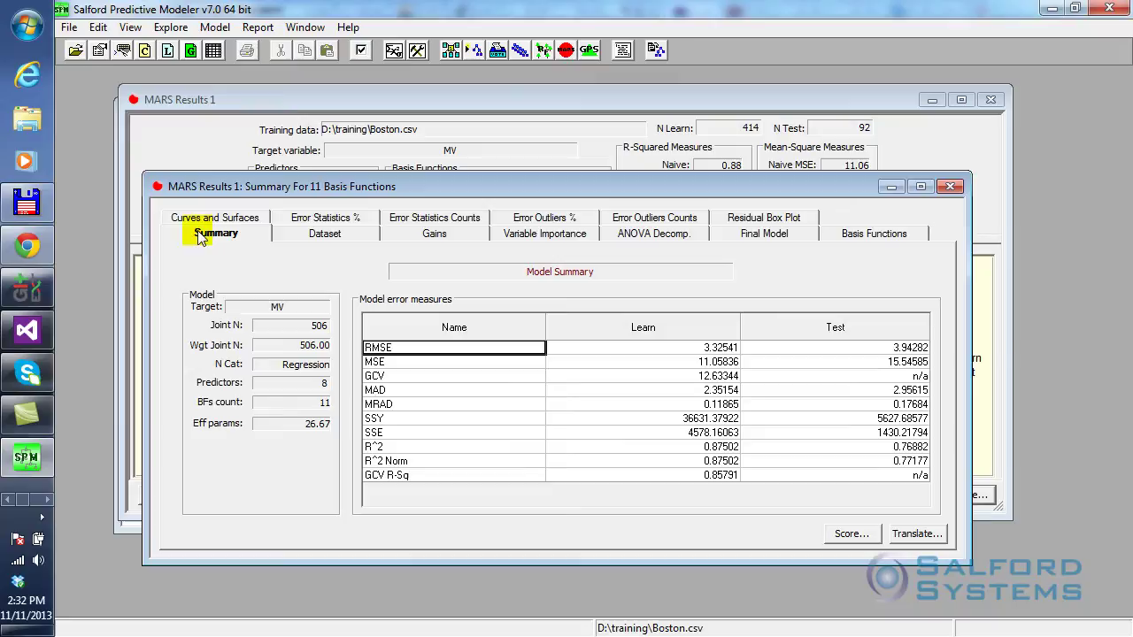
{"action": "left_click", "coordinate": [379, 447]}
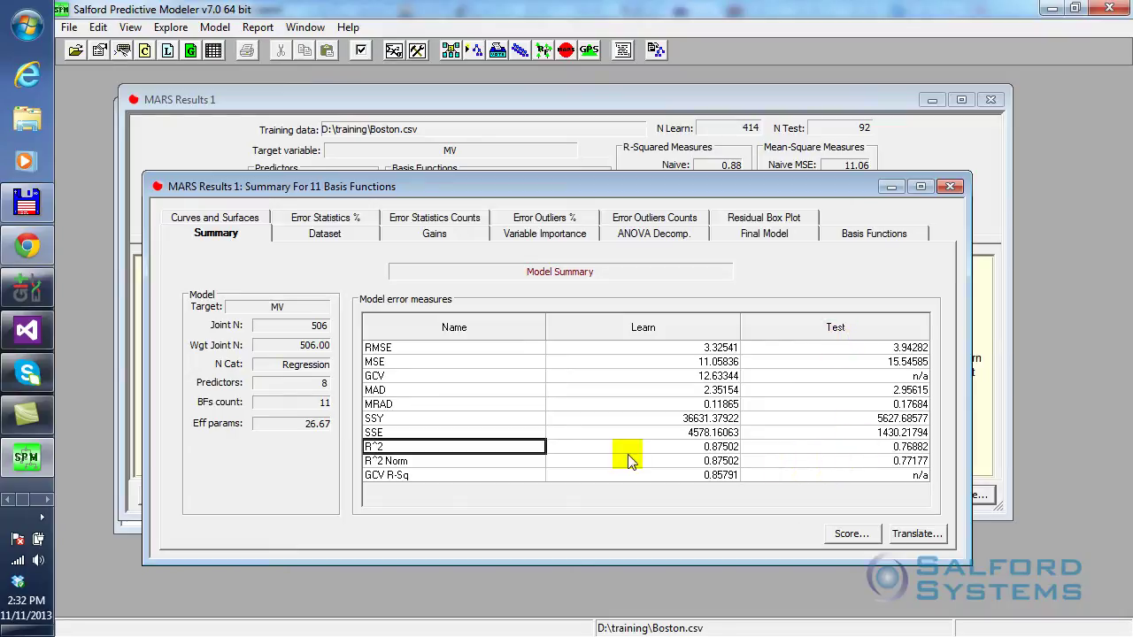
{"action": "left_click", "coordinate": [912, 448]}
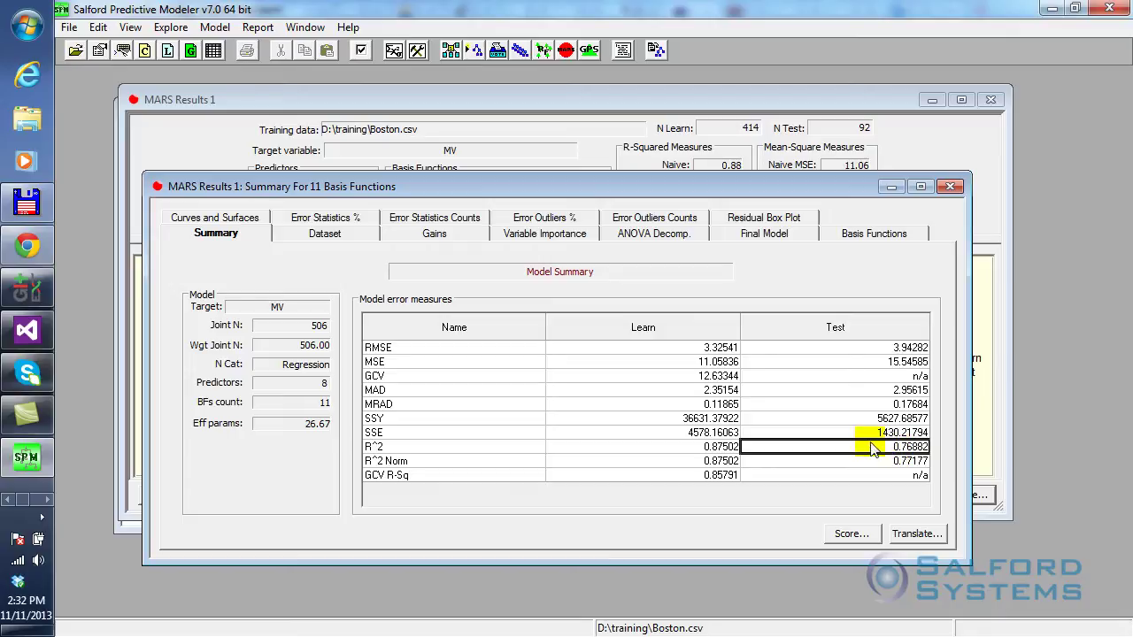
{"action": "left_click", "coordinate": [708, 447]}
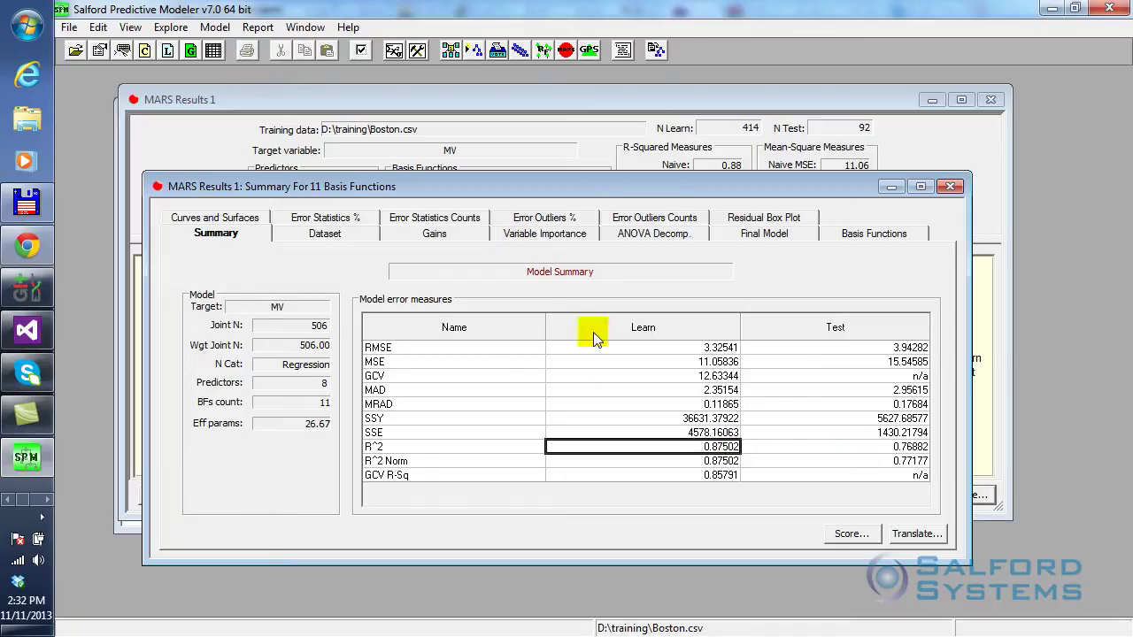
- Check variable importance (LSTAT, RM, DIS), then view the basis function equations BF1 through Y
{"action": "left_click", "coordinate": [531, 239]}
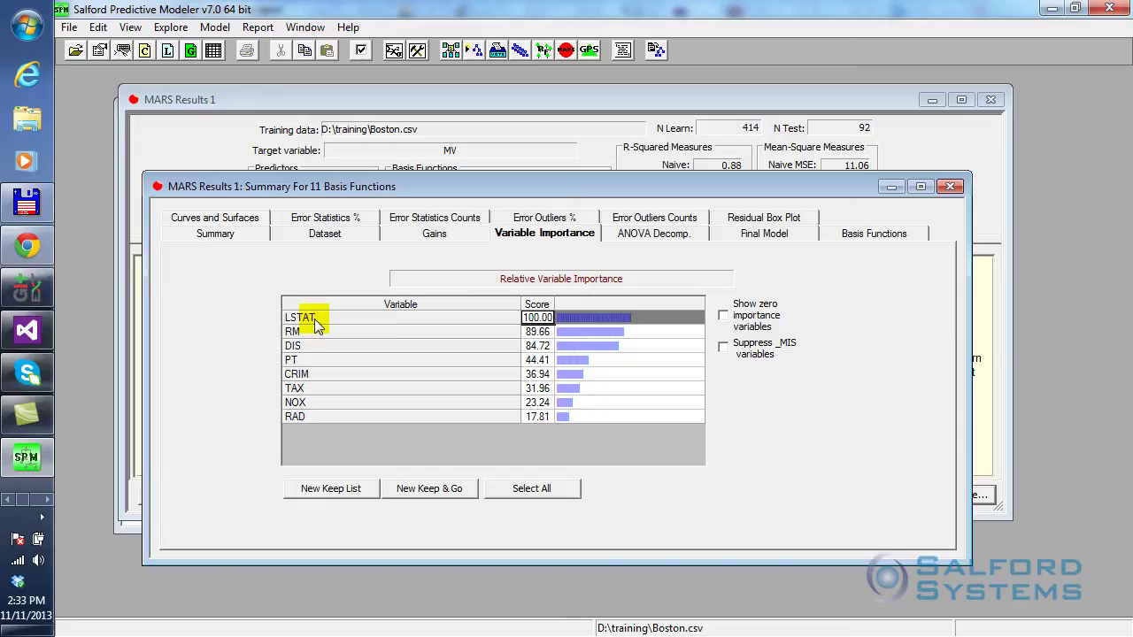
{"action": "left_click", "coordinate": [304, 333]}
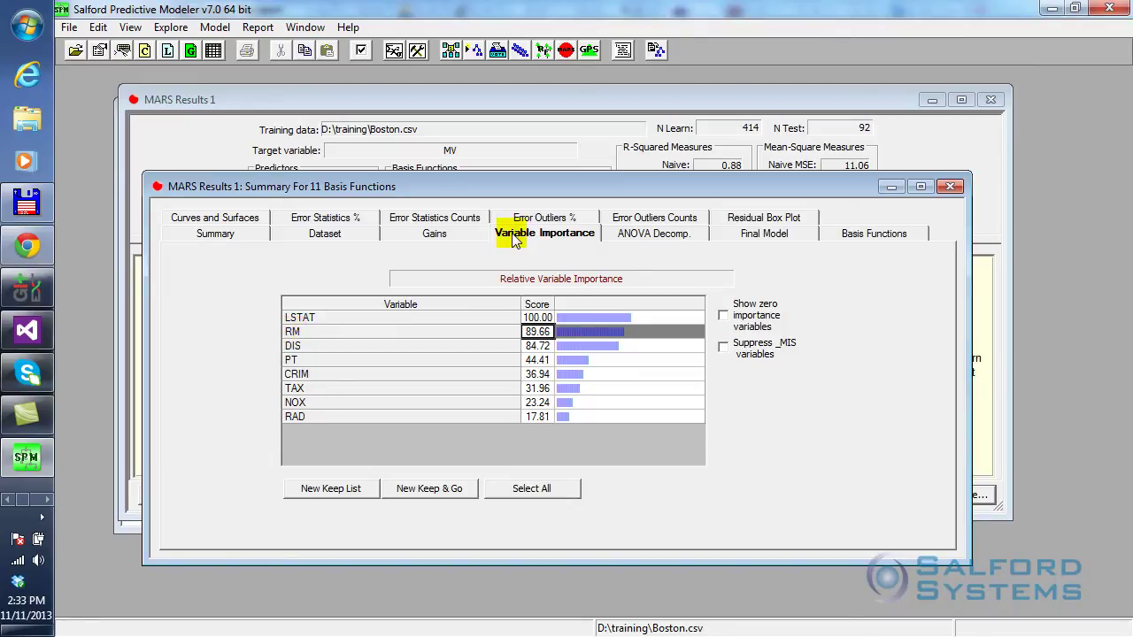
{"action": "left_click", "coordinate": [874, 235]}
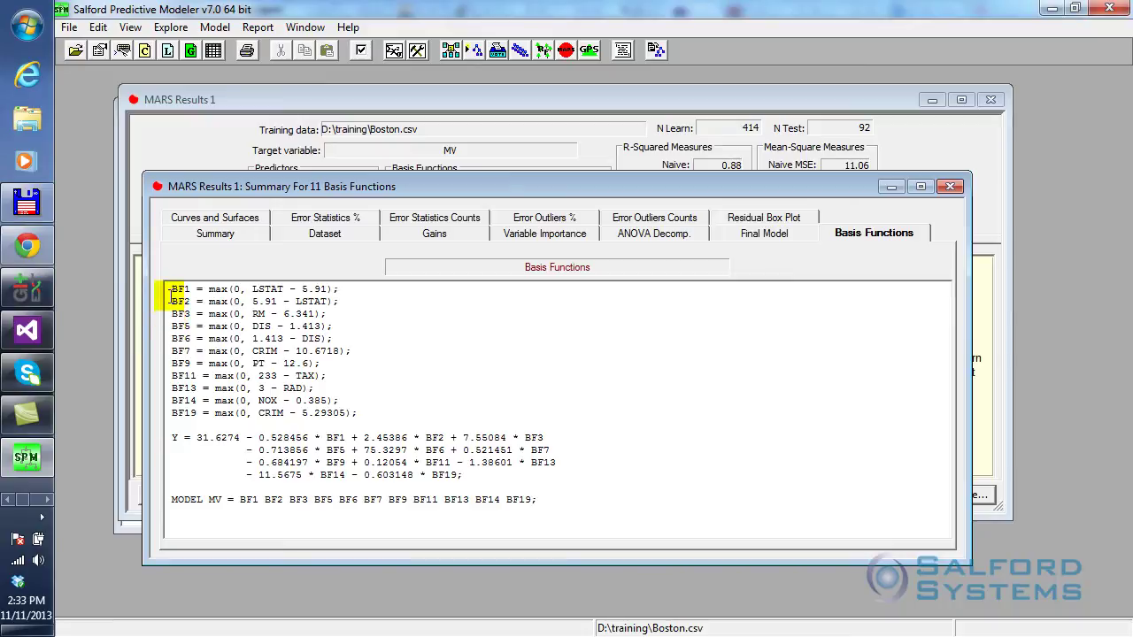
{"action": "left_click_drag", "start_coordinate": [171, 290], "coordinate": [626, 485]}
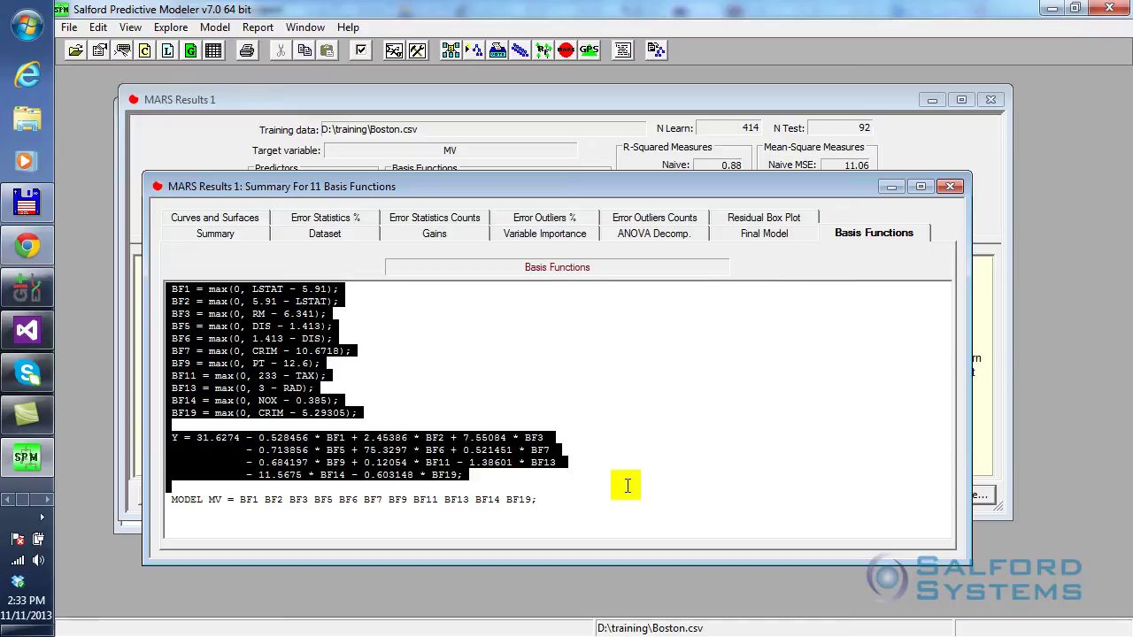
{"action": "left_click", "coordinate": [263, 426]}
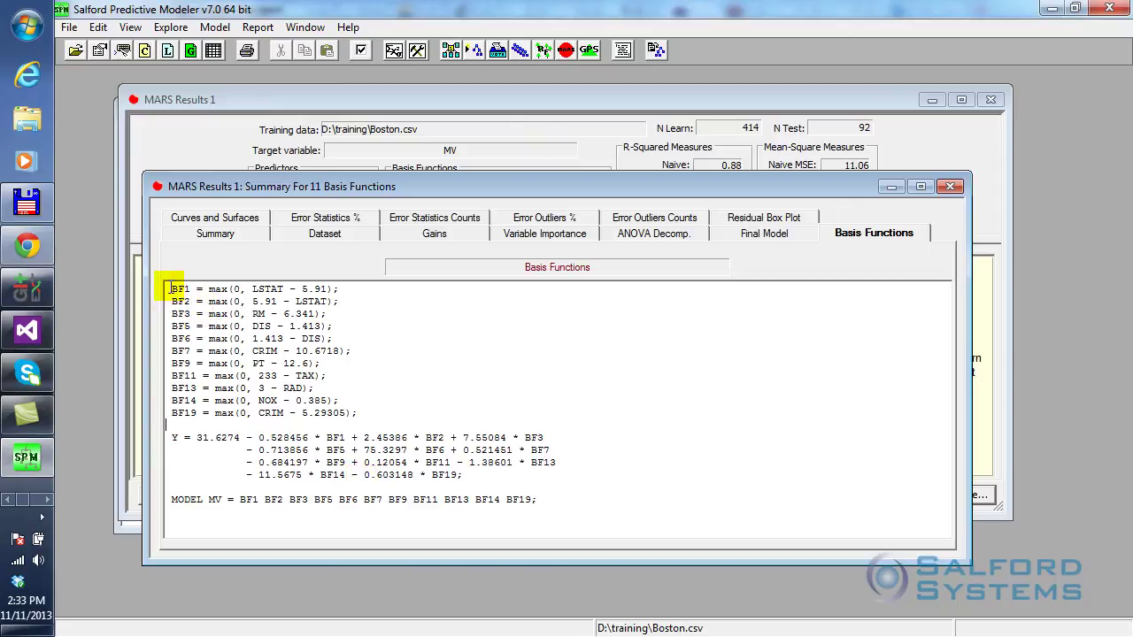
{"action": "left_click_drag", "start_coordinate": [171, 288], "coordinate": [374, 417]}
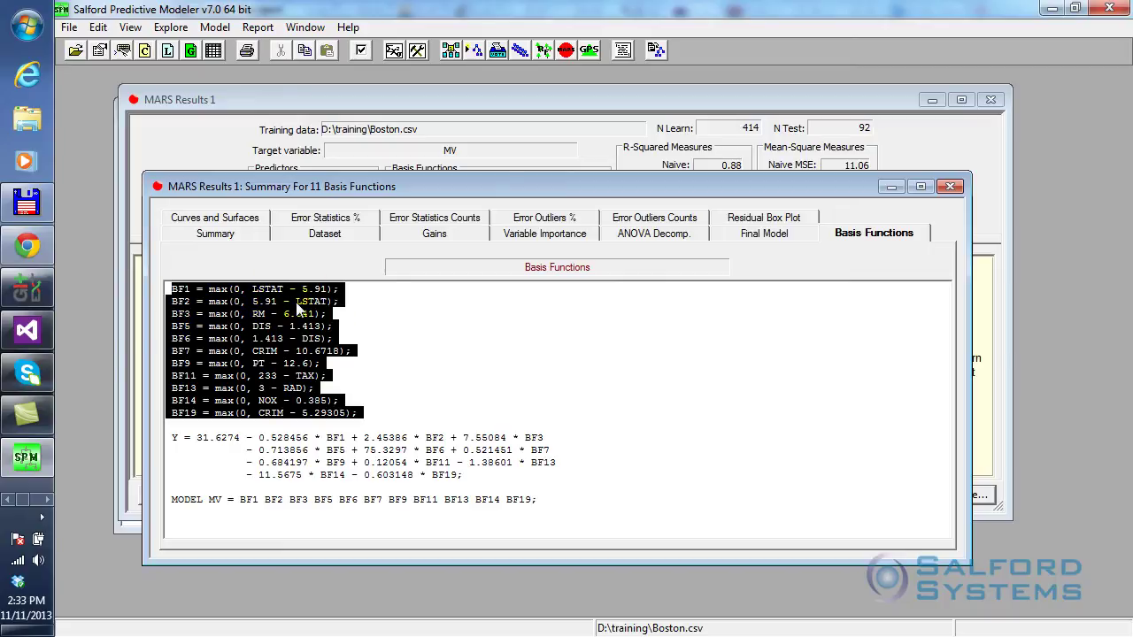
{"action": "left_click", "coordinate": [175, 292]}
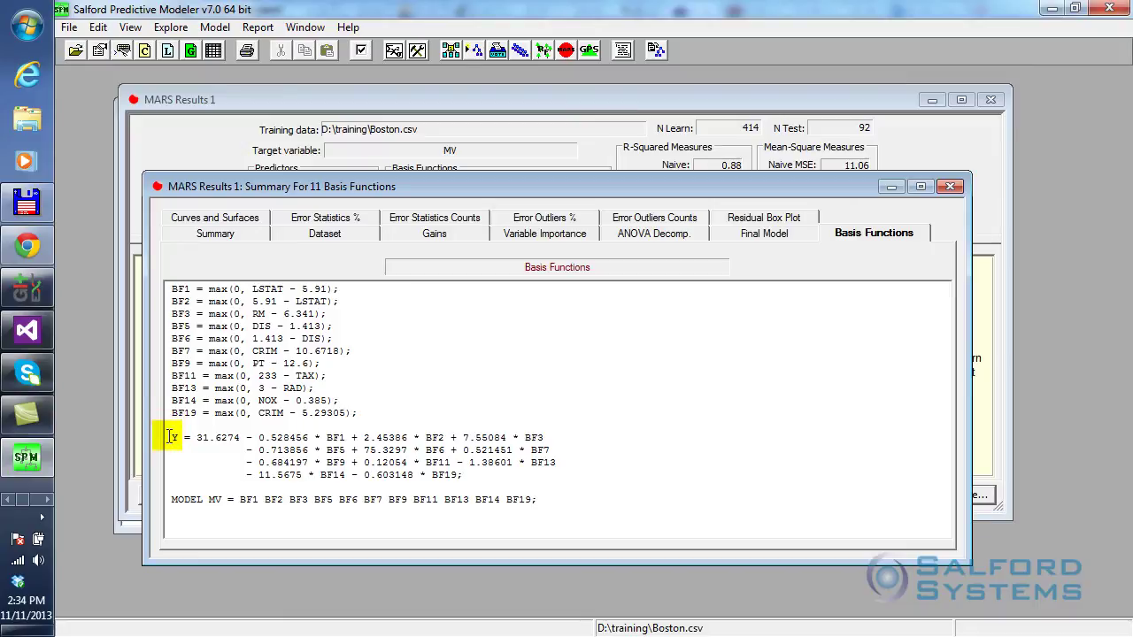
{"action": "left_click_drag", "start_coordinate": [169, 437], "coordinate": [518, 480]}
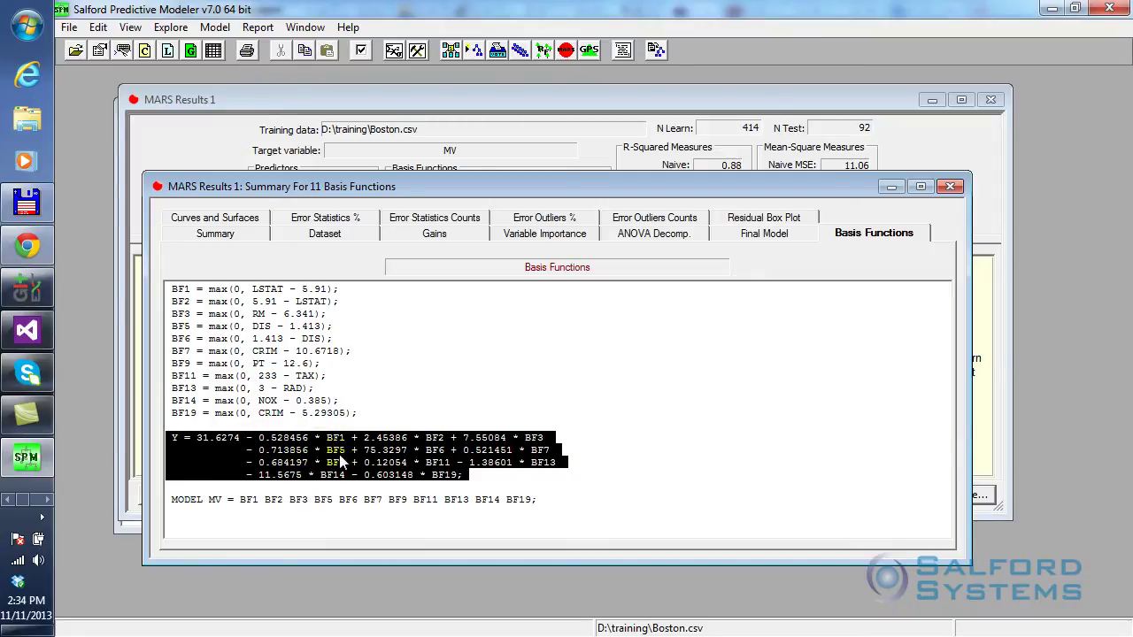
{"action": "left_click", "coordinate": [196, 424]}
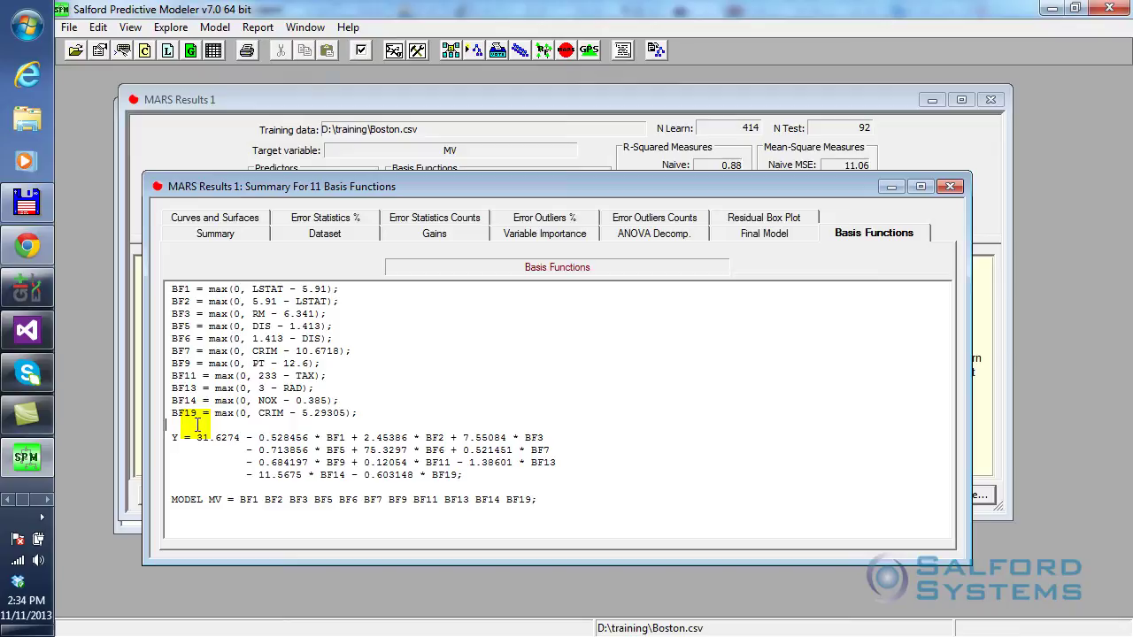
{"action": "left_click", "coordinate": [196, 425]}
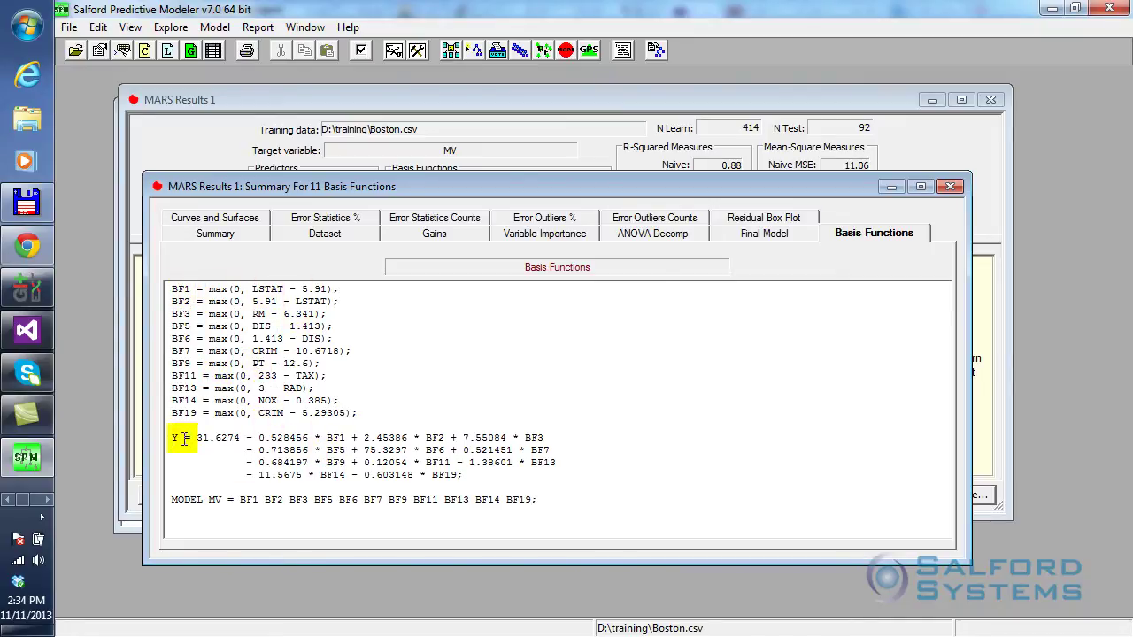
{"action": "left_click_drag", "start_coordinate": [172, 437], "coordinate": [465, 478]}
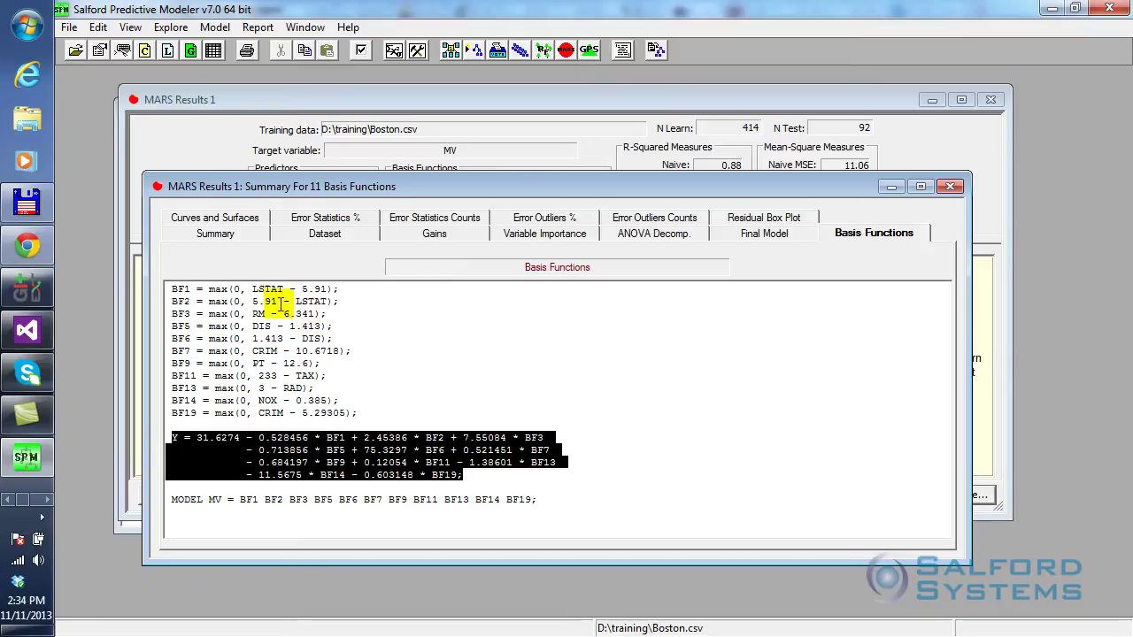
{"action": "left_click", "coordinate": [314, 441]}
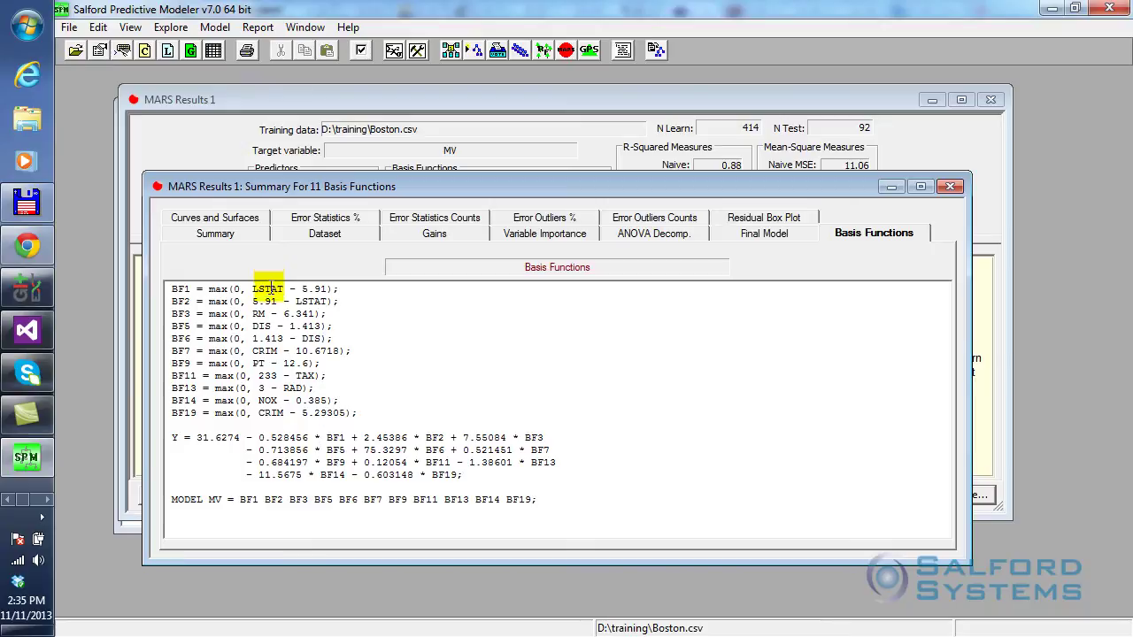
{"action": "left_click", "coordinate": [179, 291]}
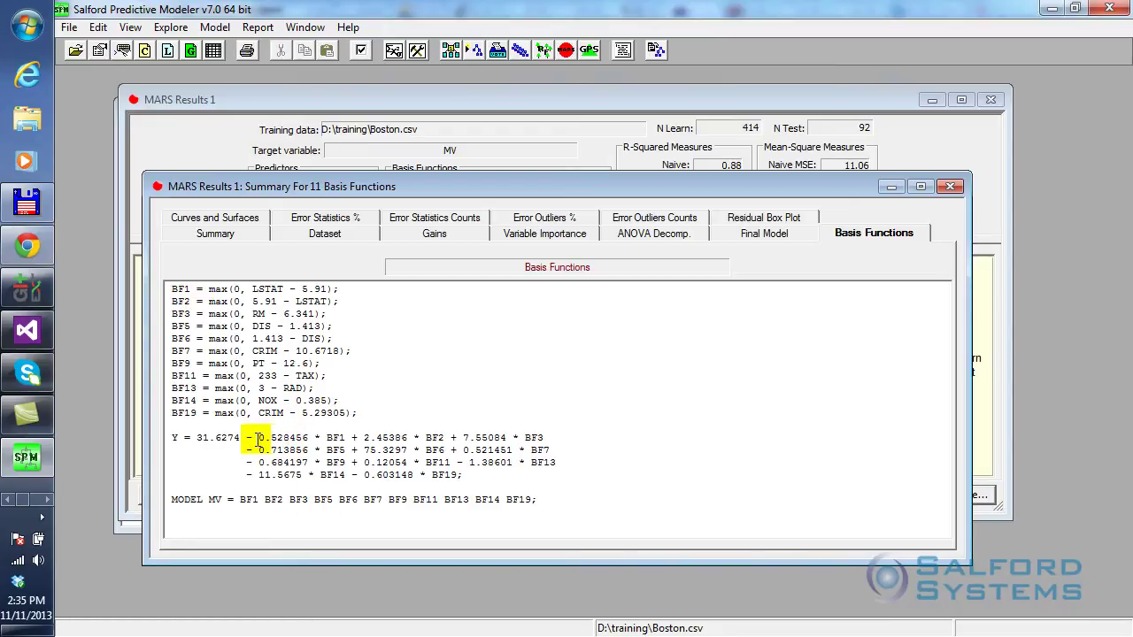
{"action": "left_click_drag", "start_coordinate": [257, 438], "coordinate": [166, 438]}
{"action": "left_click", "coordinate": [444, 438], "text": "shift"}
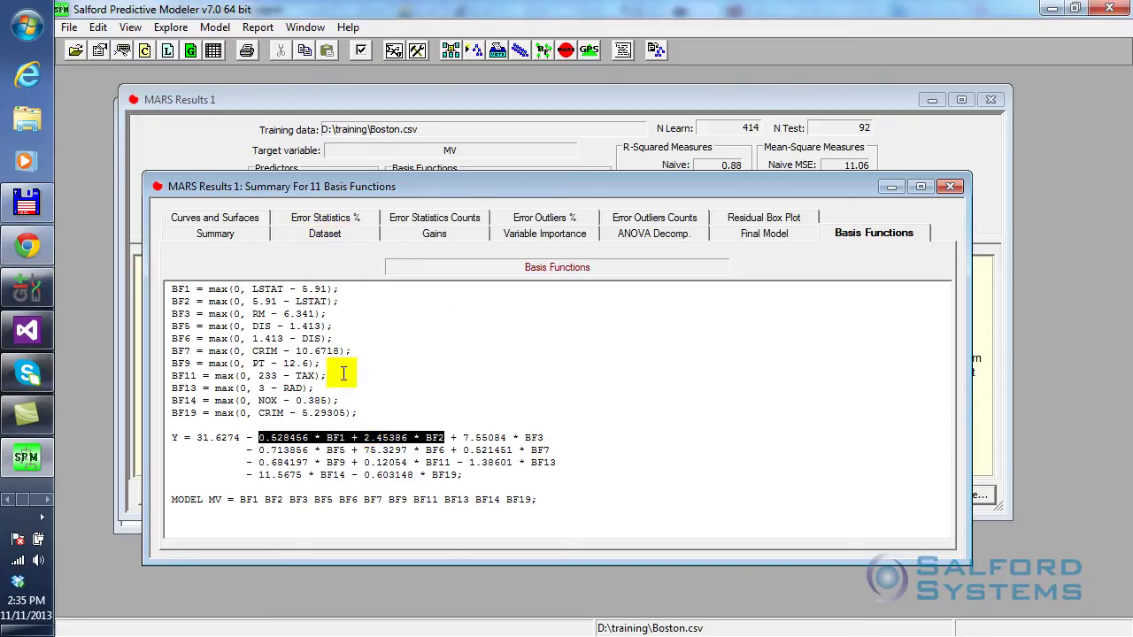
- View and close the LSTAT and RM contribution curves from the Curves and Surfaces list
{"action": "left_click", "coordinate": [206, 219]}
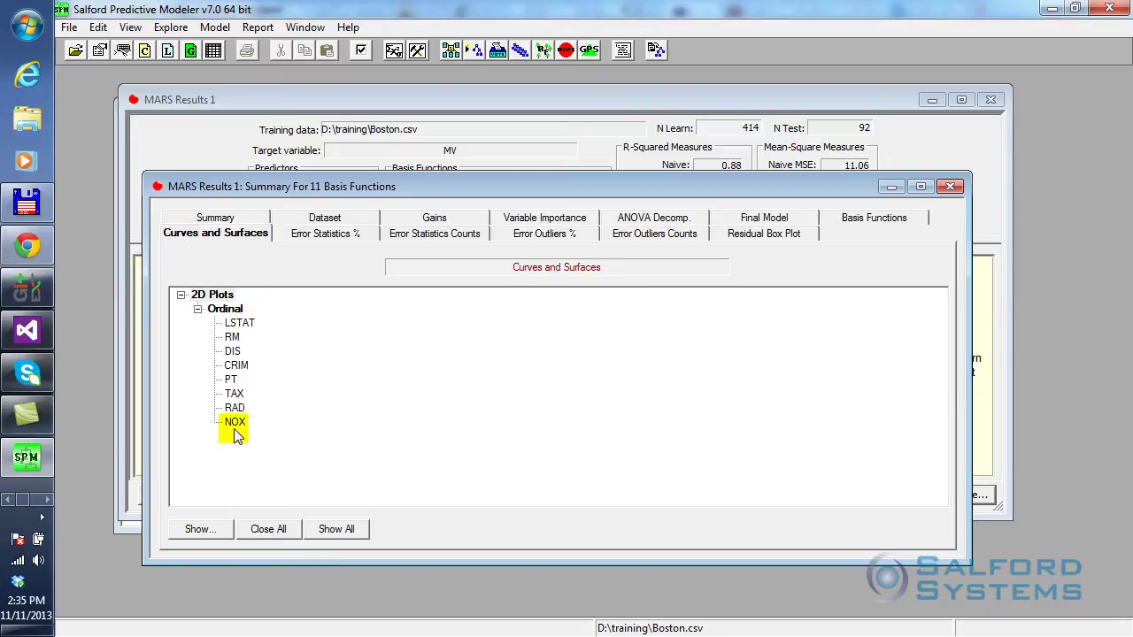
{"action": "double_click", "coordinate": [239, 324]}
{"action": "left_click_drag", "start_coordinate": [378, 153], "coordinate": [603, 133]}
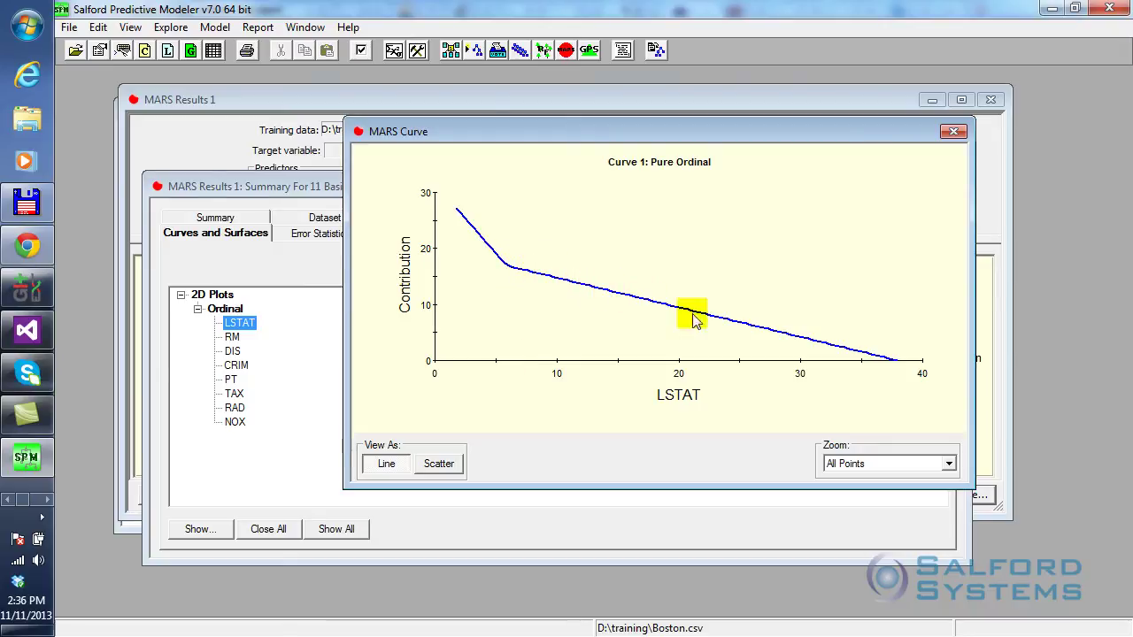
{"action": "left_click", "coordinate": [953, 131]}
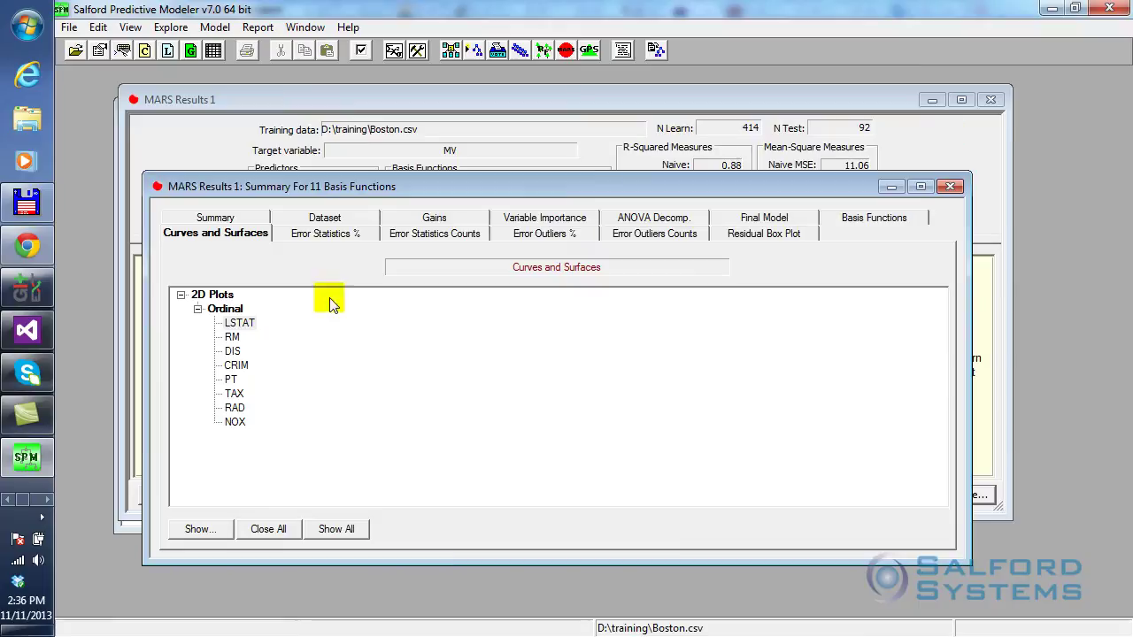
{"action": "double_click", "coordinate": [232, 340]}
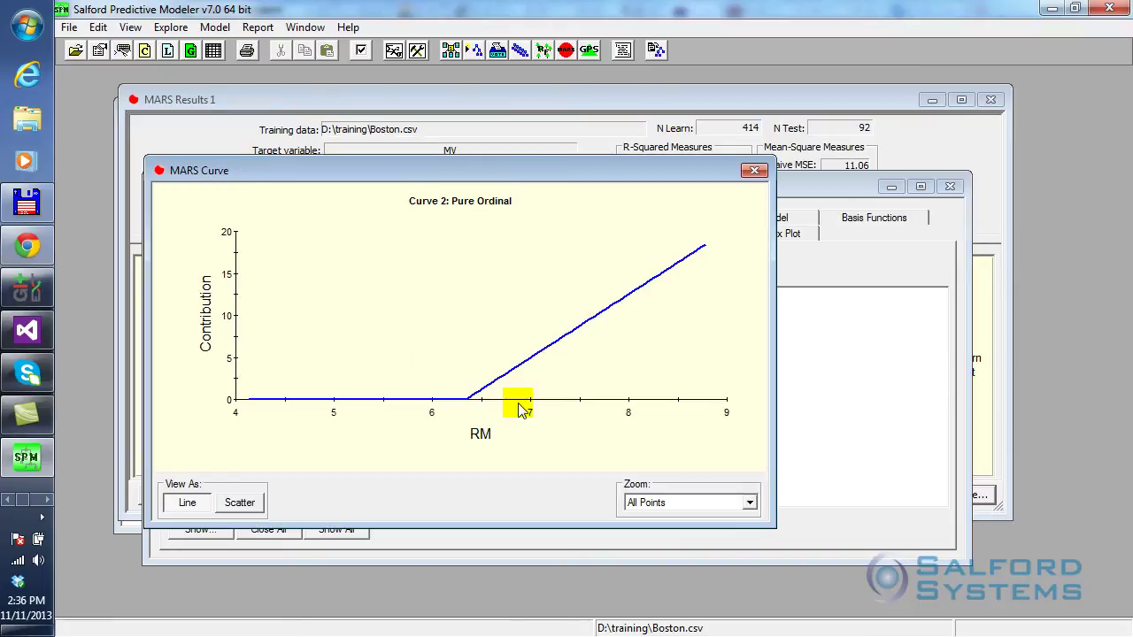
{"action": "left_click_drag", "start_coordinate": [486, 174], "coordinate": [589, 129]}
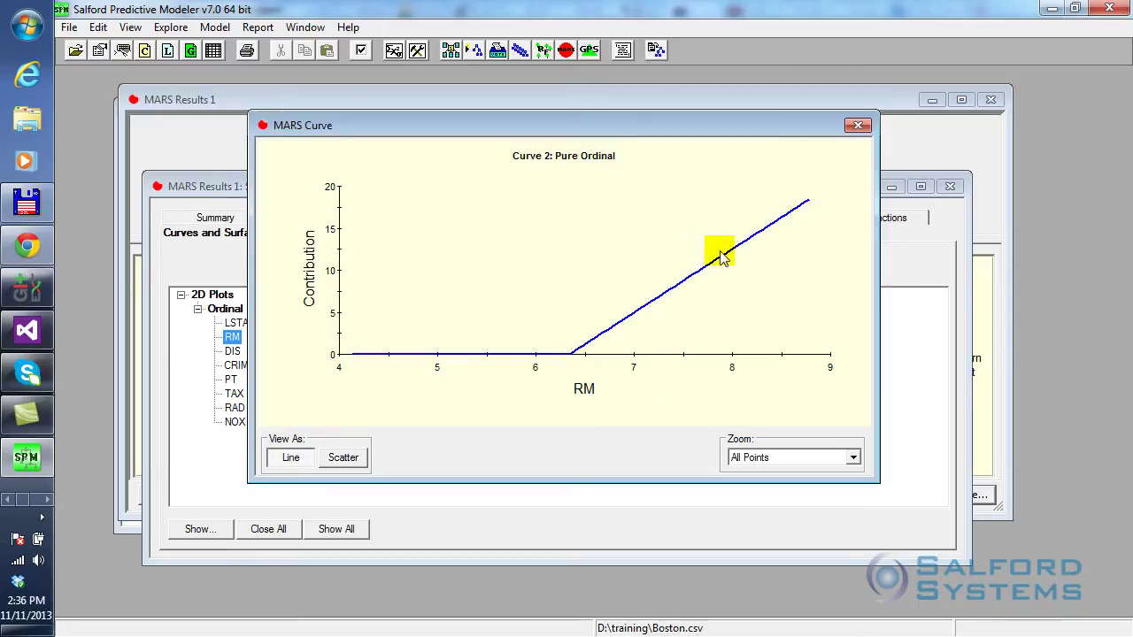
{"action": "left_click", "coordinate": [858, 125]}
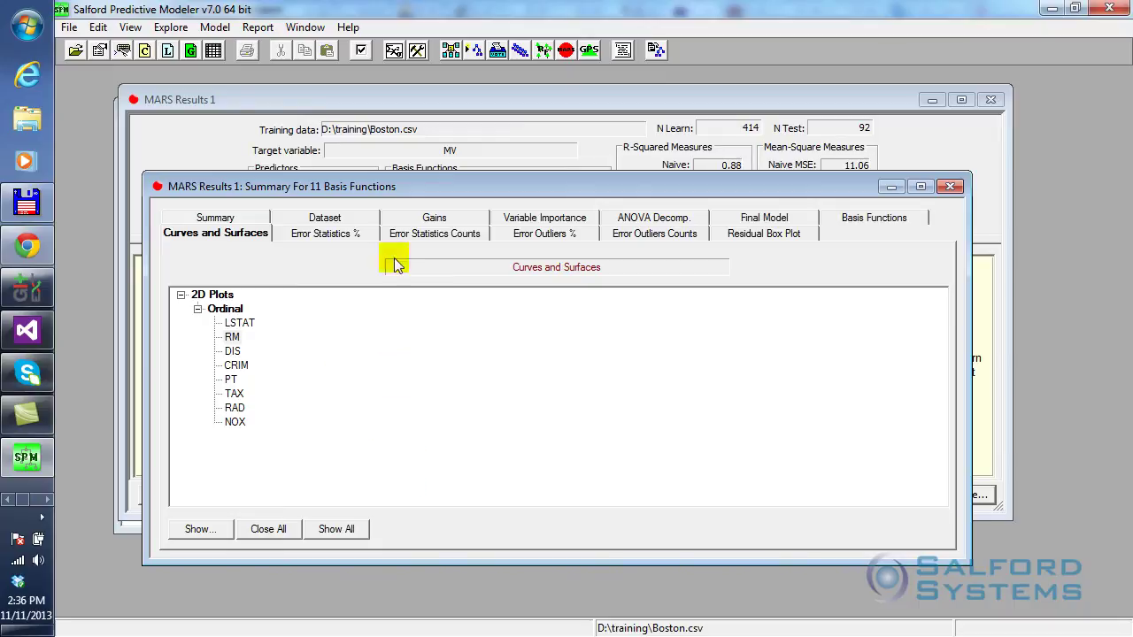
{"action": "left_click_drag", "start_coordinate": [460, 193], "coordinate": [496, 187]}
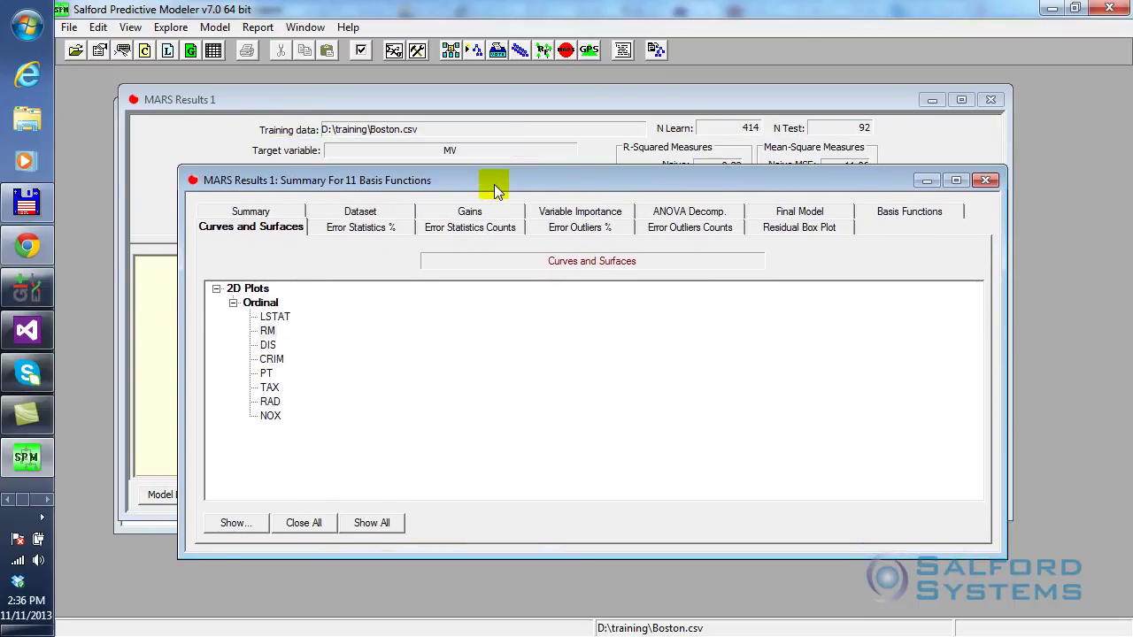
{"action": "left_click", "coordinate": [269, 346]}
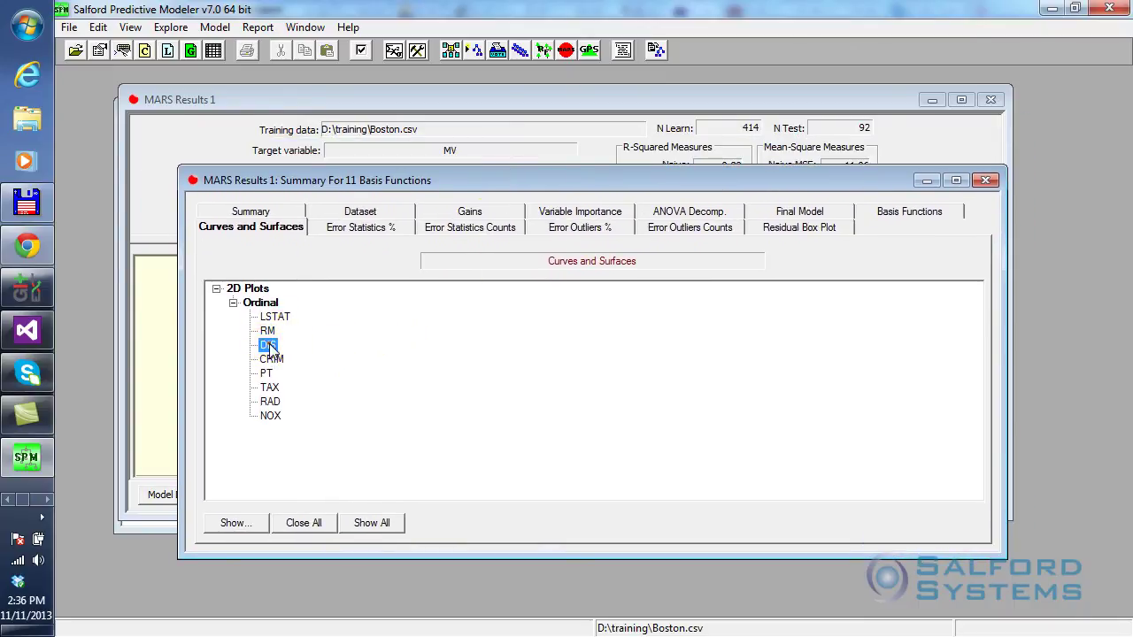
{"action": "double_click", "coordinate": [268, 346]}
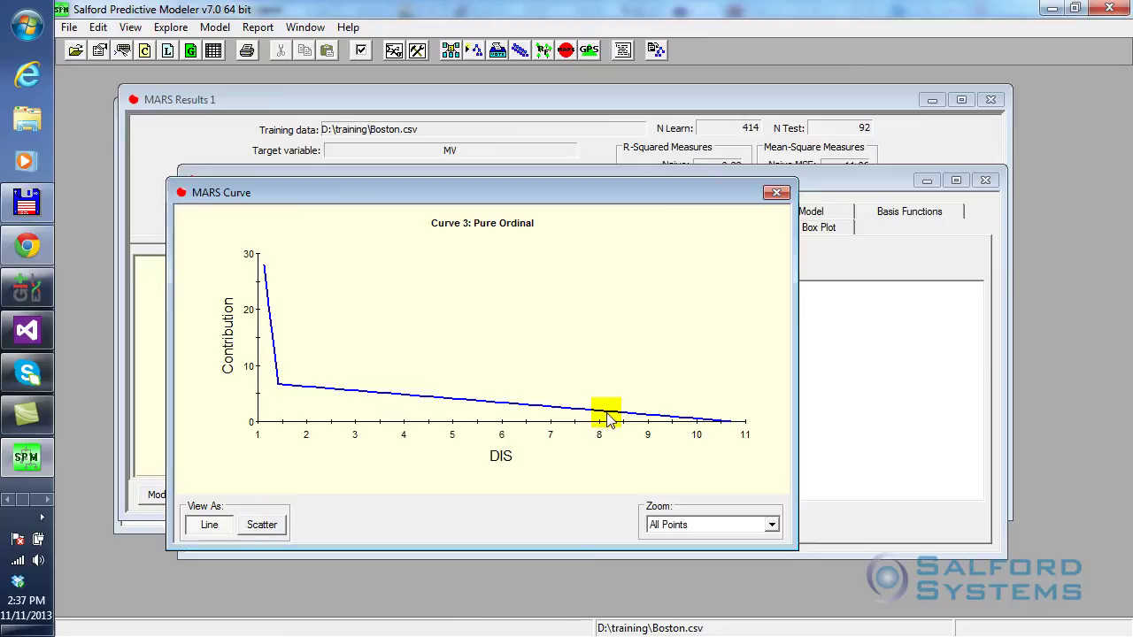
{"action": "left_click_drag", "start_coordinate": [532, 199], "coordinate": [637, 166]}
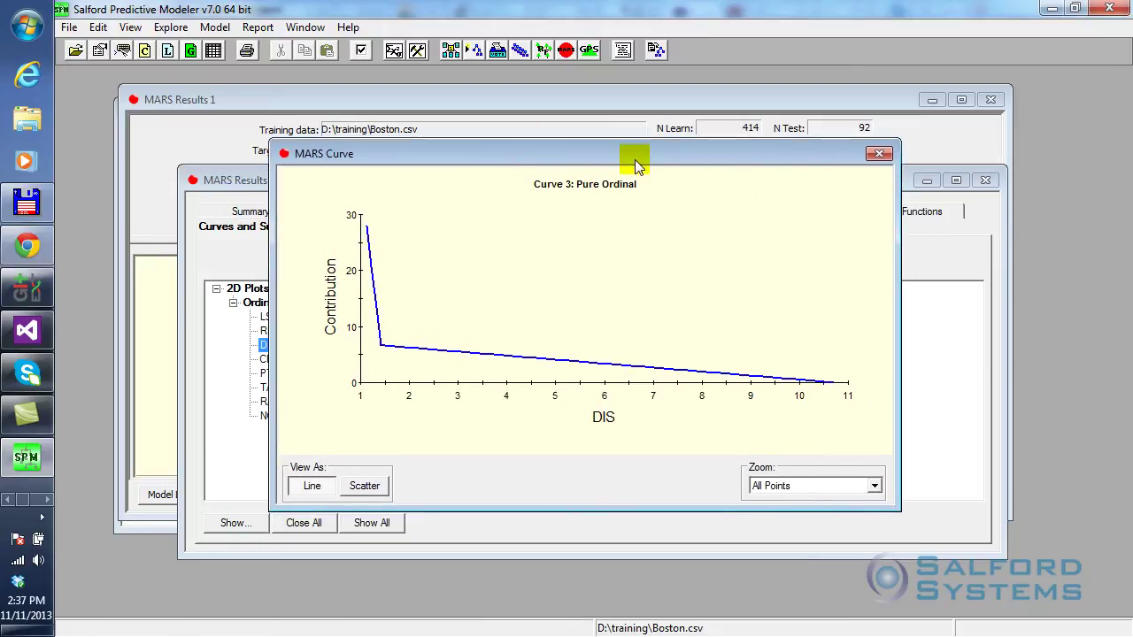
{"action": "left_click", "coordinate": [879, 154]}
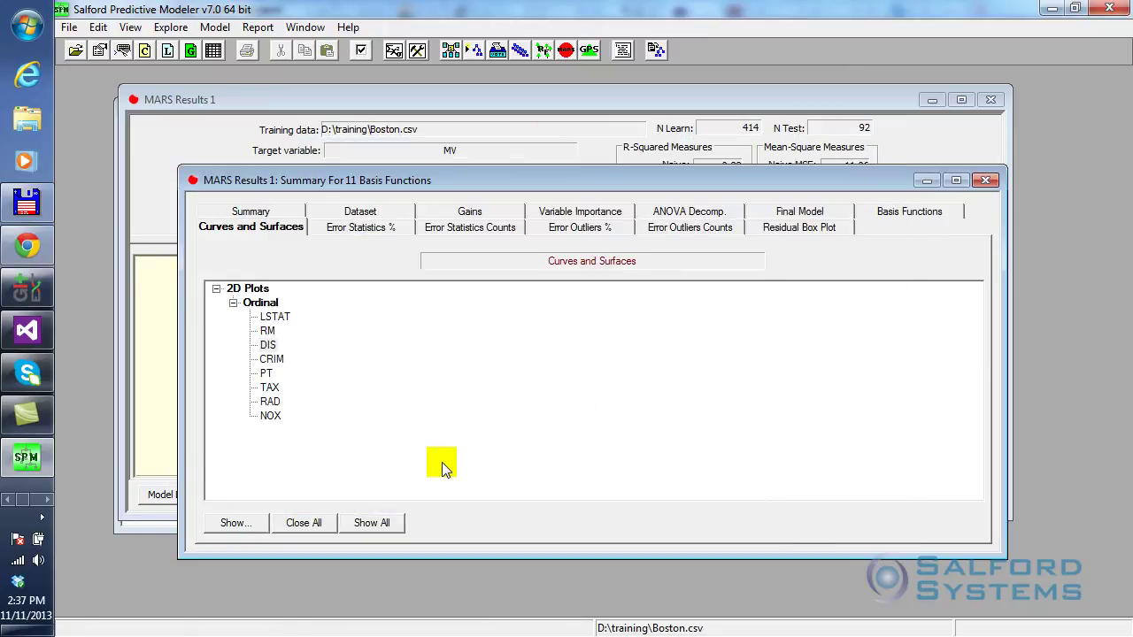